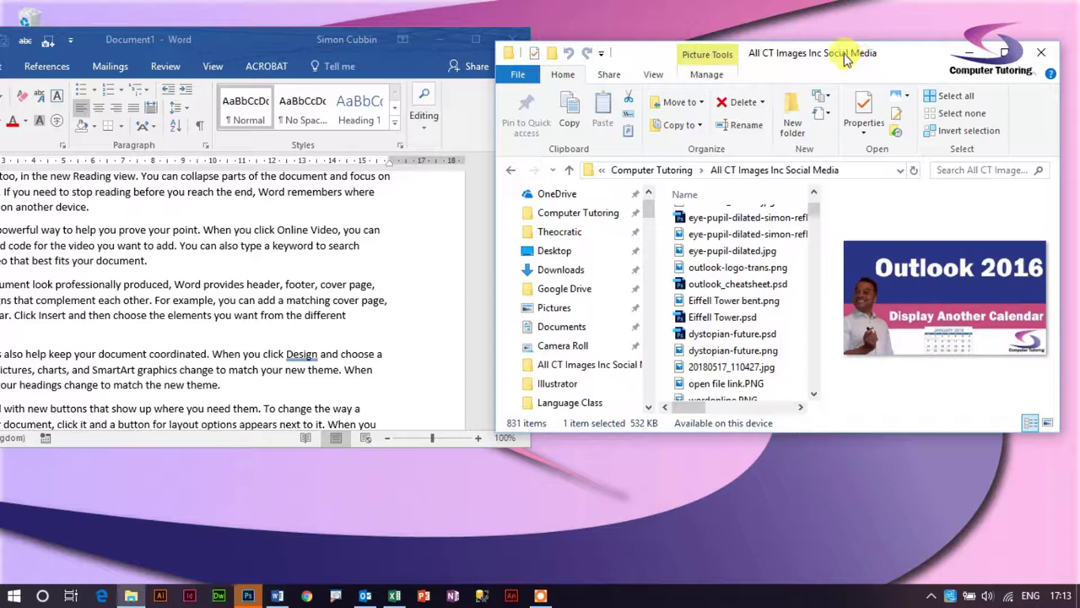
# - Snap File Explorer to the right half and fill the left half with the Word document
pyautogui.moveTo(831, 61); pyautogui.dragTo(1078, 42)
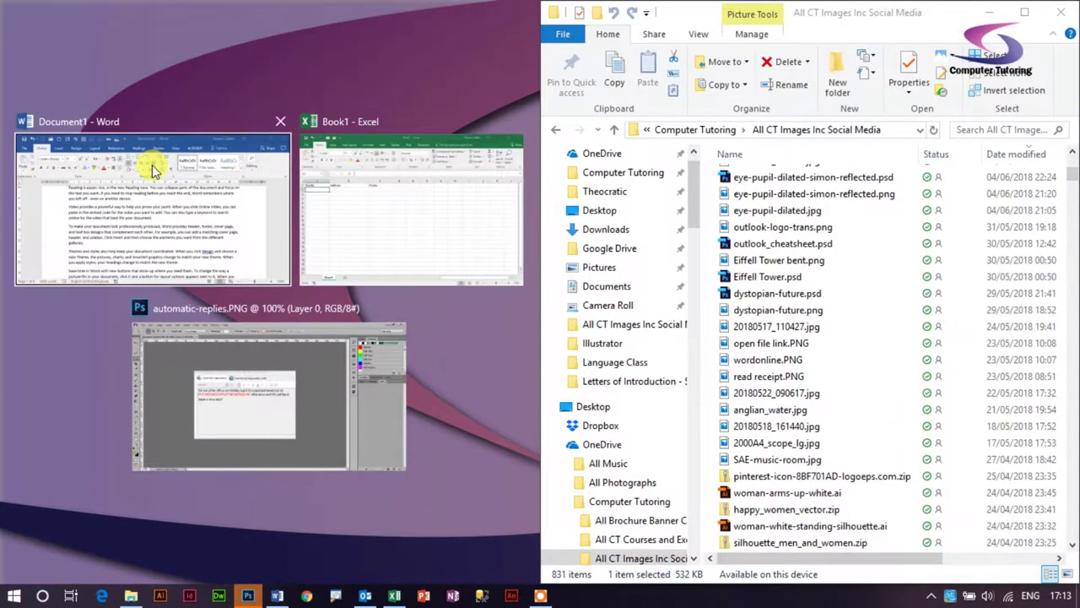
pyautogui.click(124, 200)
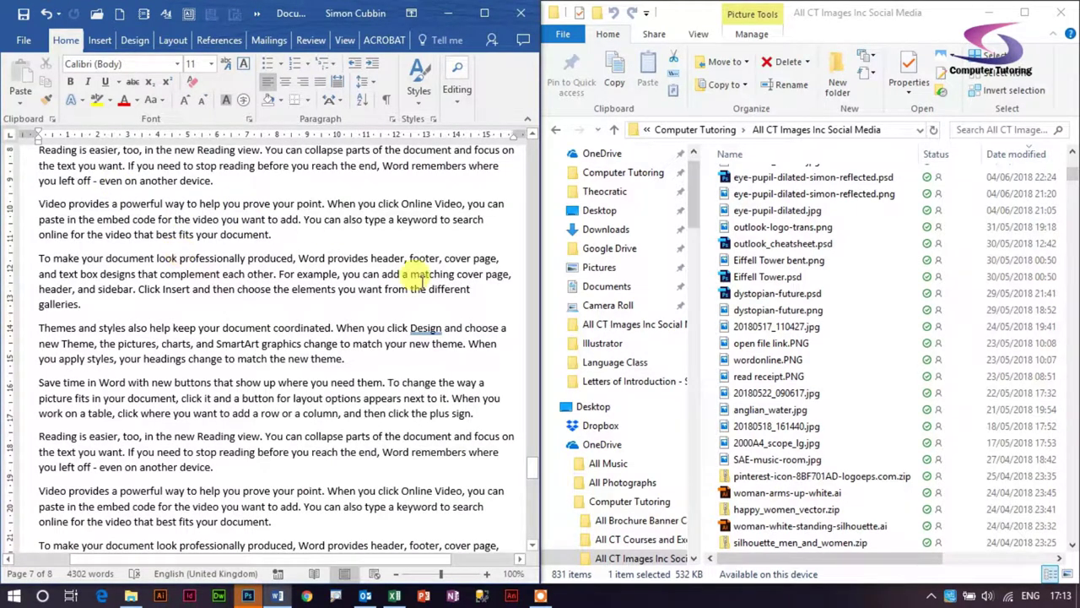
pyautogui.click(308, 490)
# - Move Explorer into the top-right quarter and put the Excel workbook in the bottom-right quarter
pyautogui.moveTo(932, 17); pyautogui.dragTo(1062, 29)
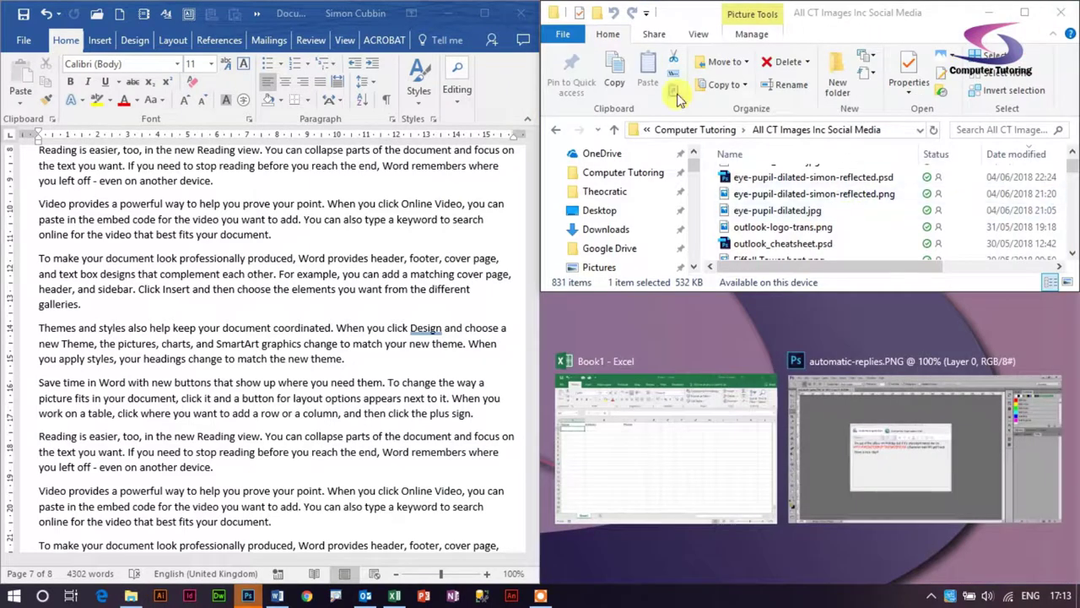
pyautogui.click(637, 444)
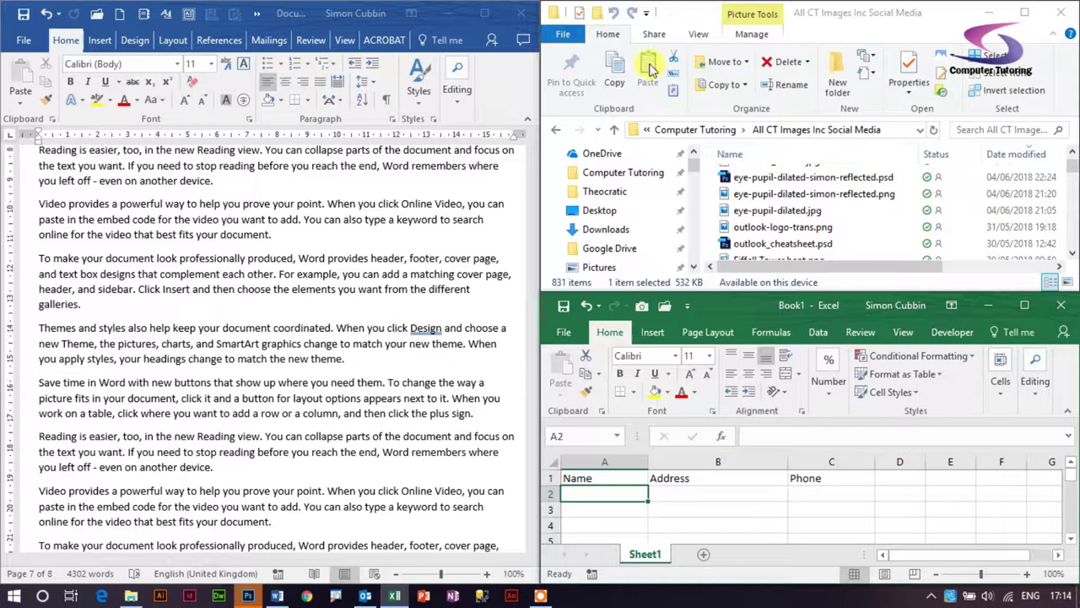
pyautogui.doubleClick(611, 333)
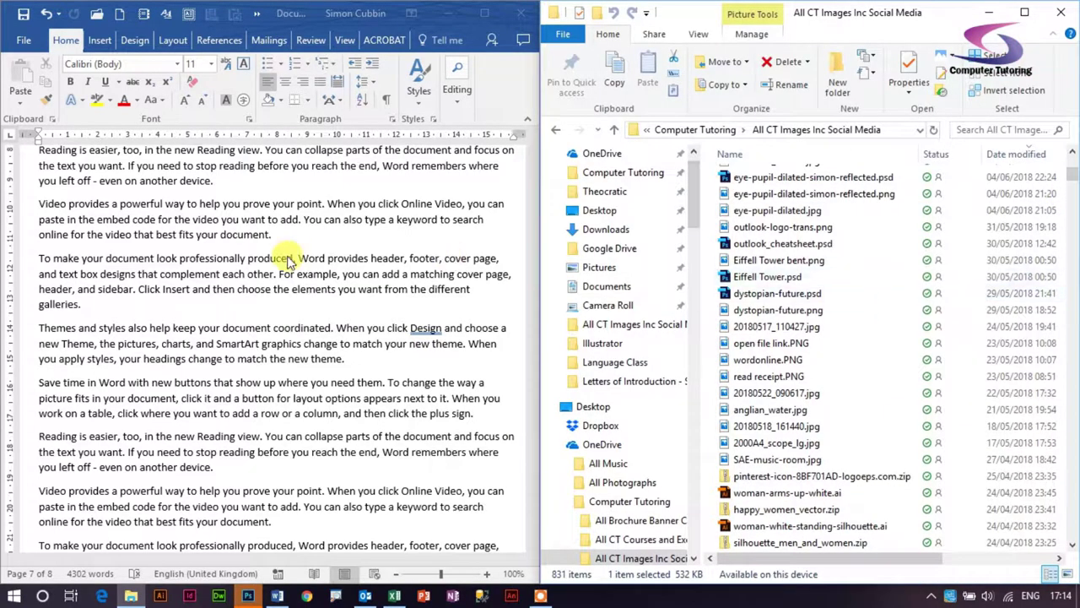
# - Select Eiffel Tower bent.png, then scroll up and down through the Word document
pyautogui.click(847, 265)
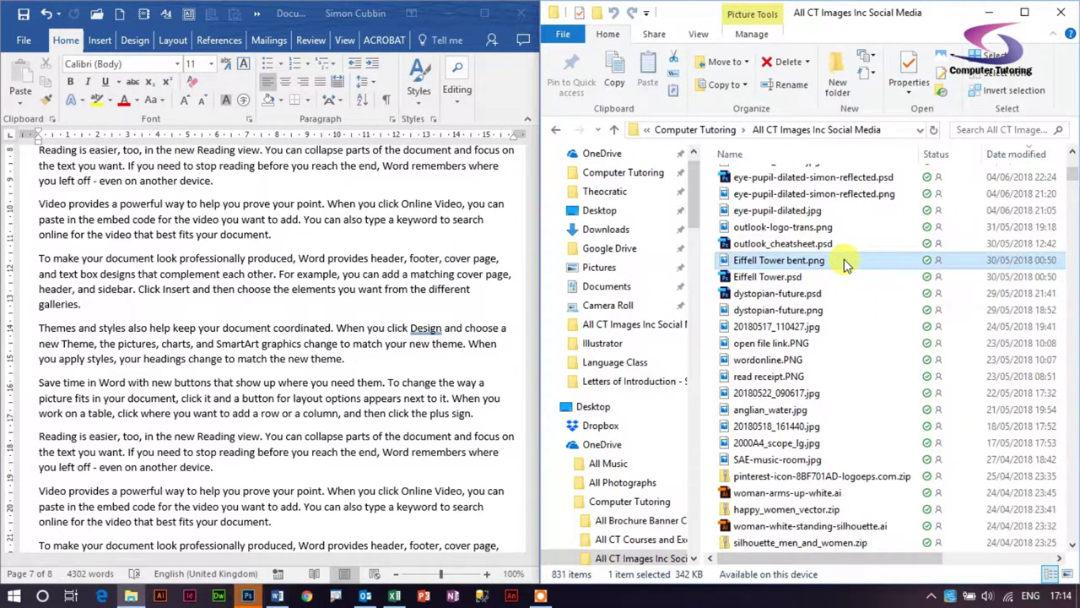
pyautogui.click(160, 224)
pyautogui.scroll(-2, 173, 229)
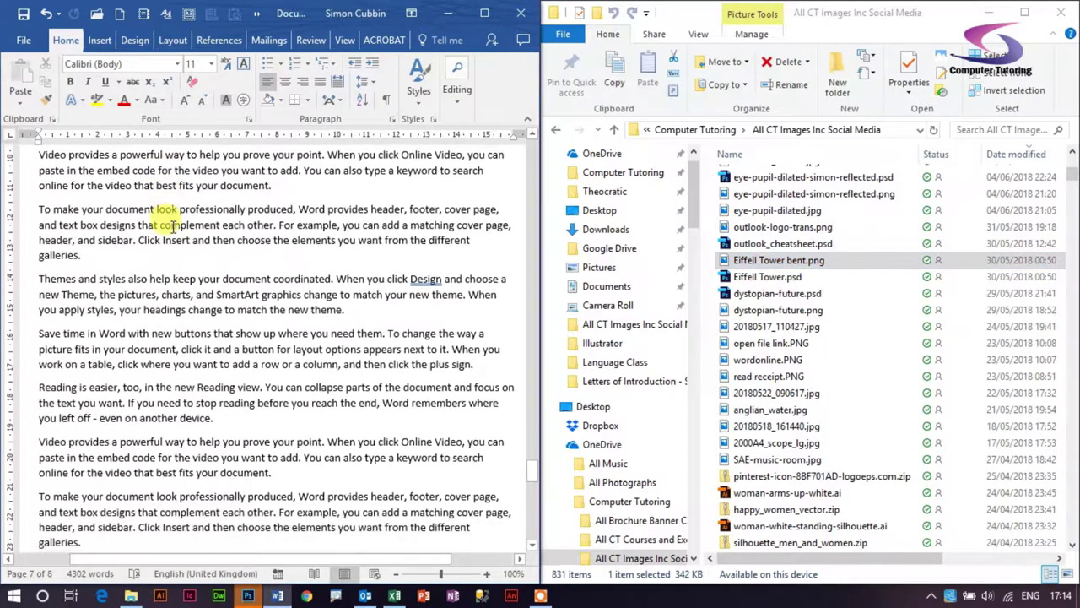
pyautogui.scroll(-3, 835, 310)
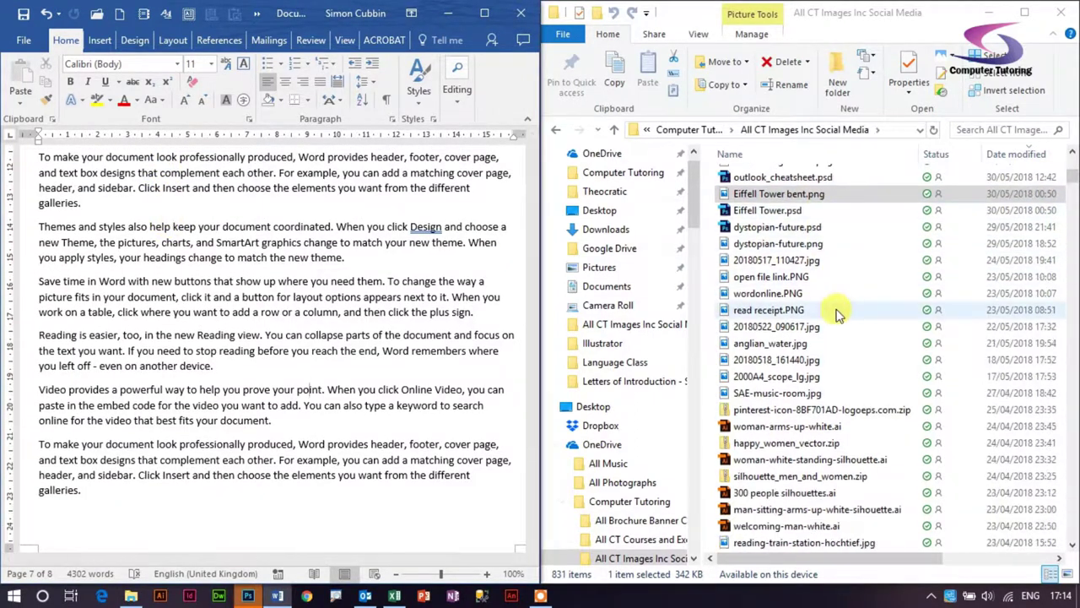
pyautogui.scroll(2, 835, 314)
pyautogui.scroll(1, 337, 321)
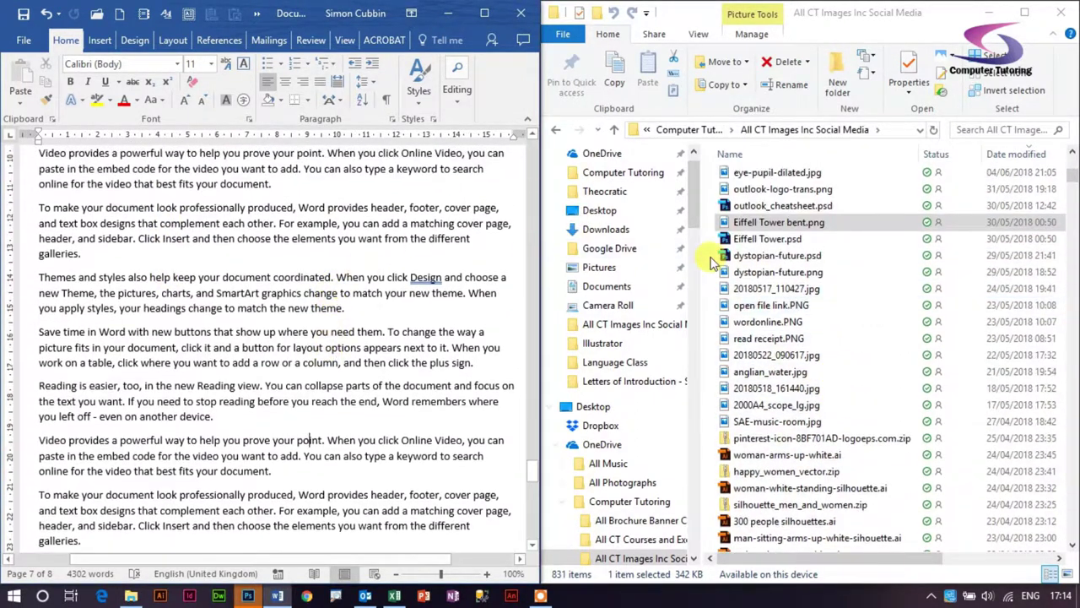
pyautogui.scroll(2, 754, 300)
pyautogui.scroll(2, 363, 278)
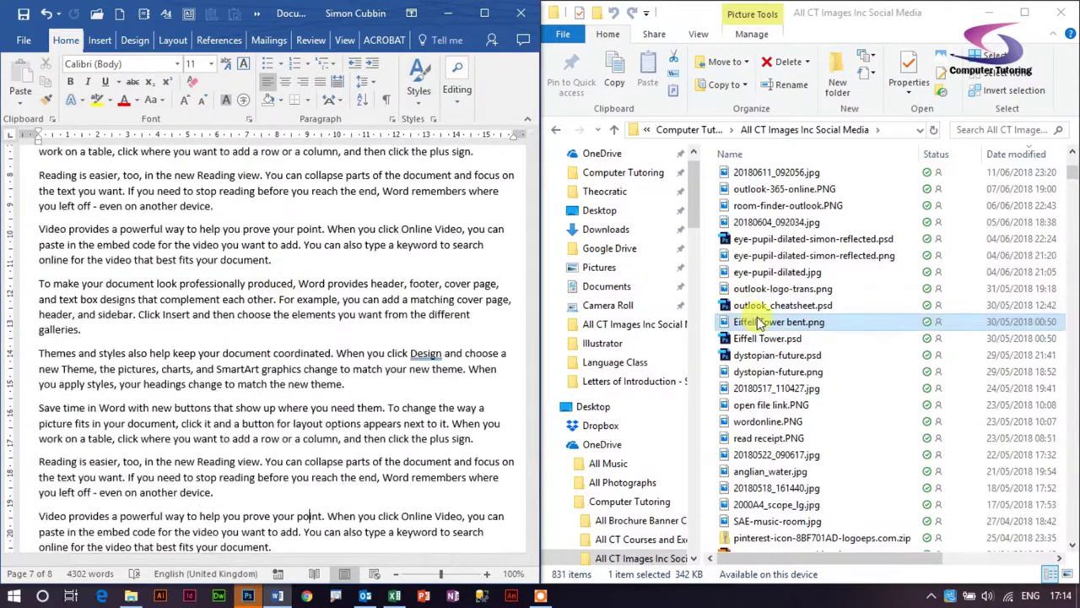
pyautogui.scroll(-2, 776, 308)
pyautogui.scroll(8, 380, 334)
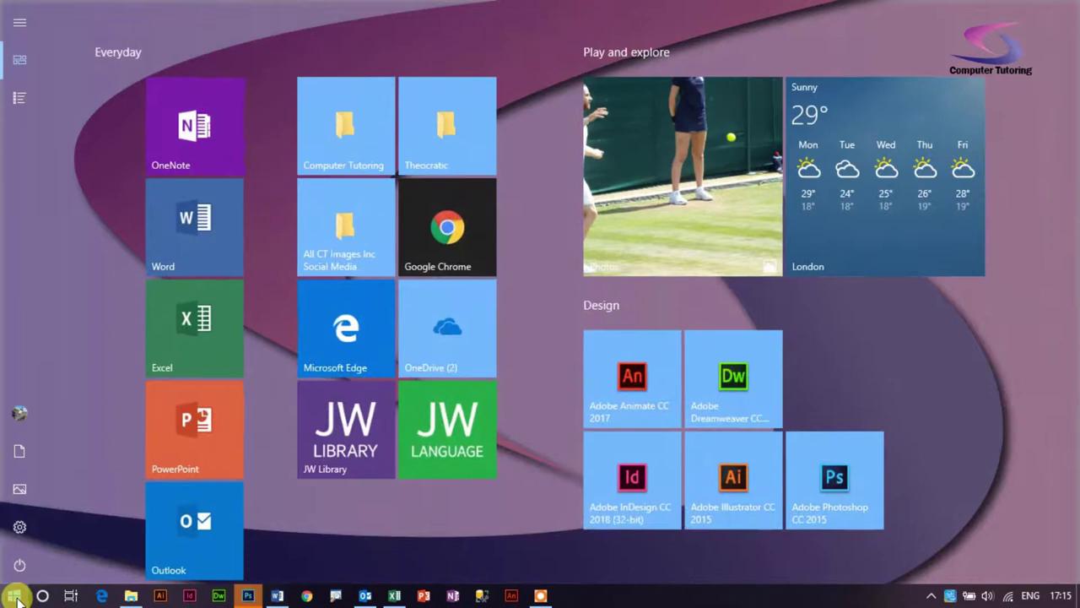
pyautogui.click(12, 101)
pyautogui.scroll(-3, 361, 340)
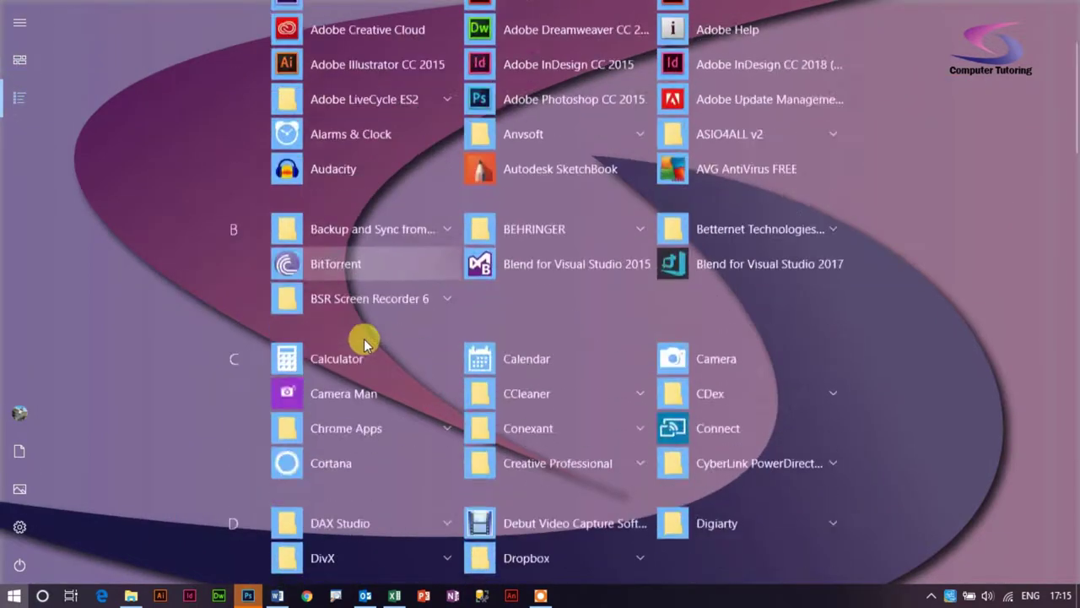
pyautogui.scroll(3, 363, 342)
pyautogui.scroll(-3, 363, 342)
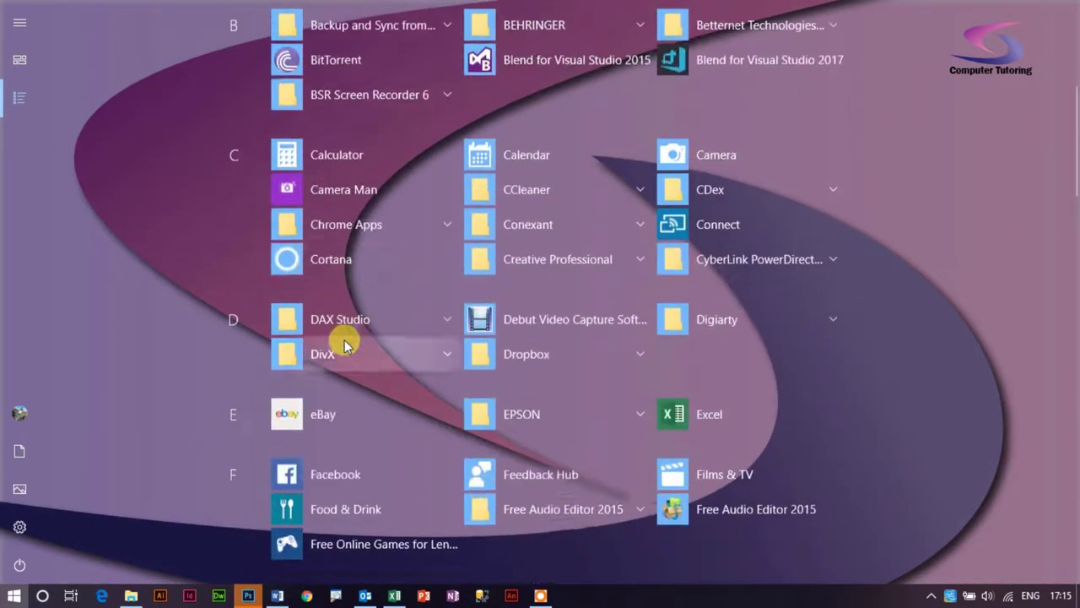
pyautogui.click(12, 599)
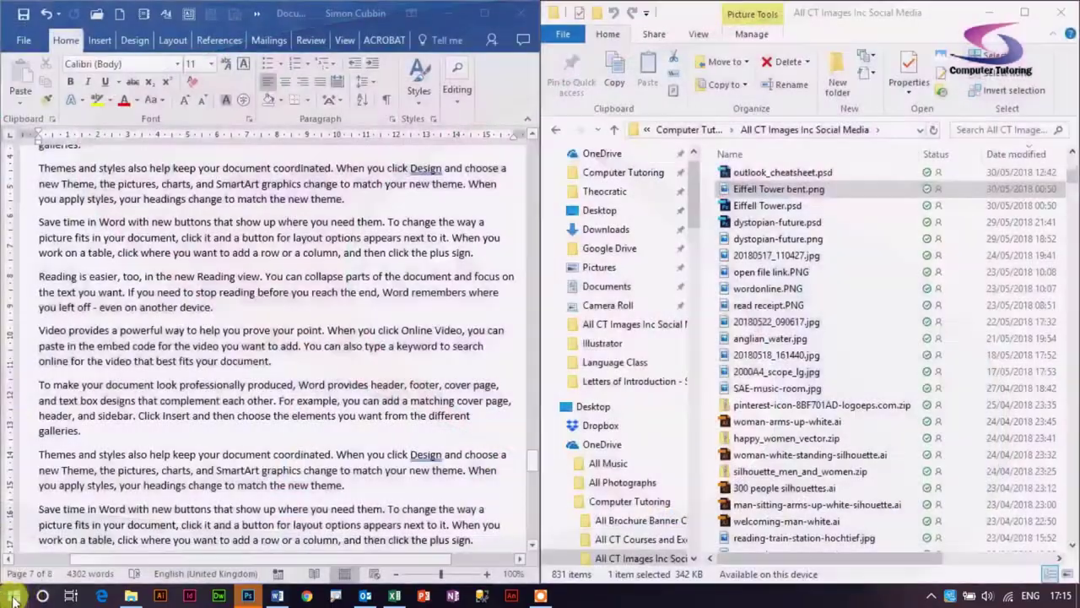
pyautogui.click(11, 599)
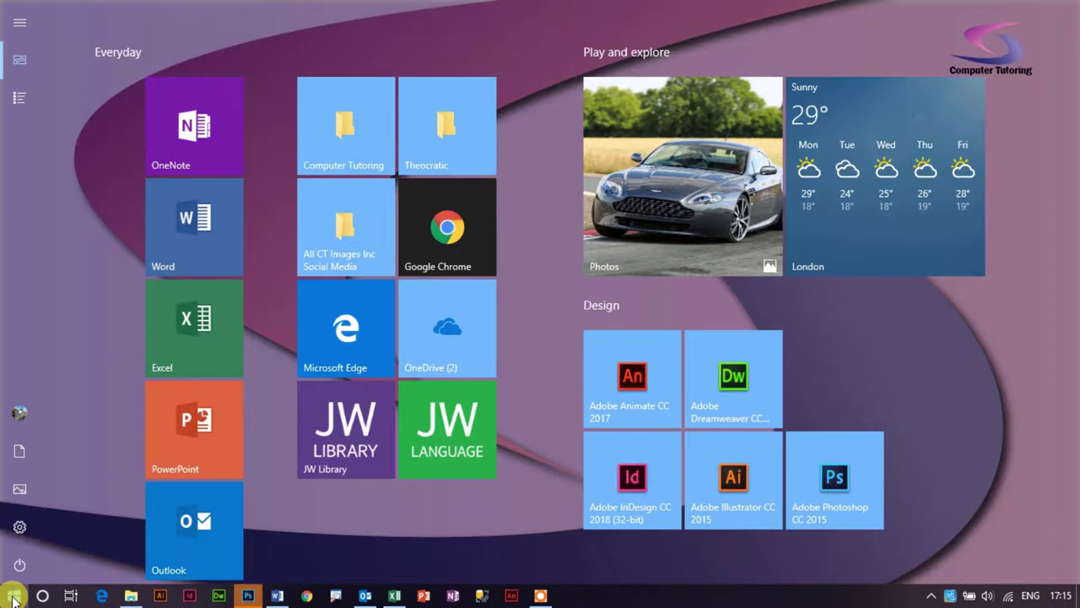
pyautogui.write('computer tutoring')
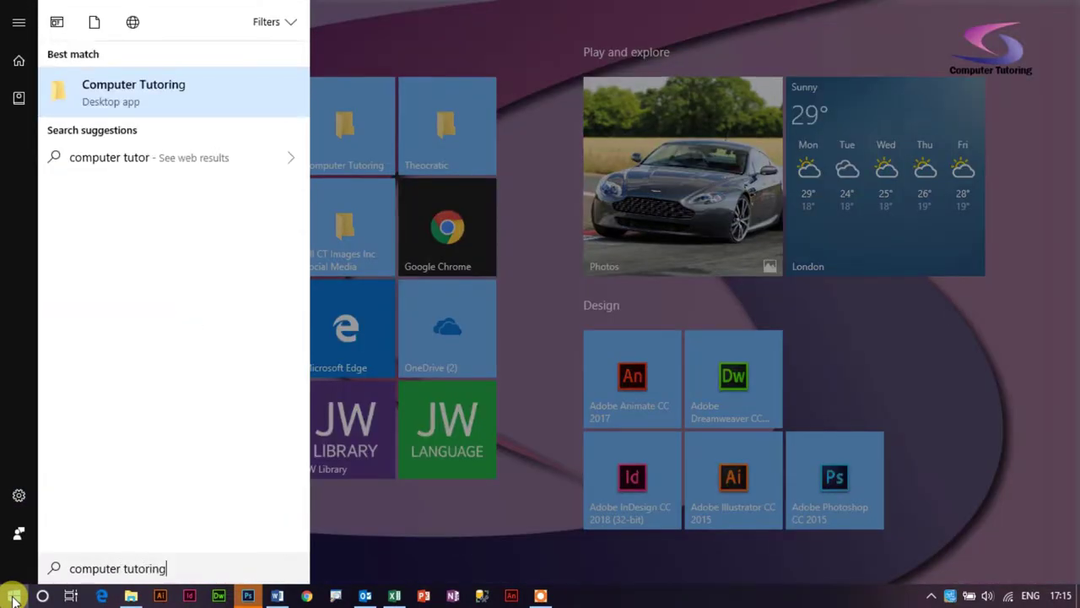
pyautogui.click(189, 91)
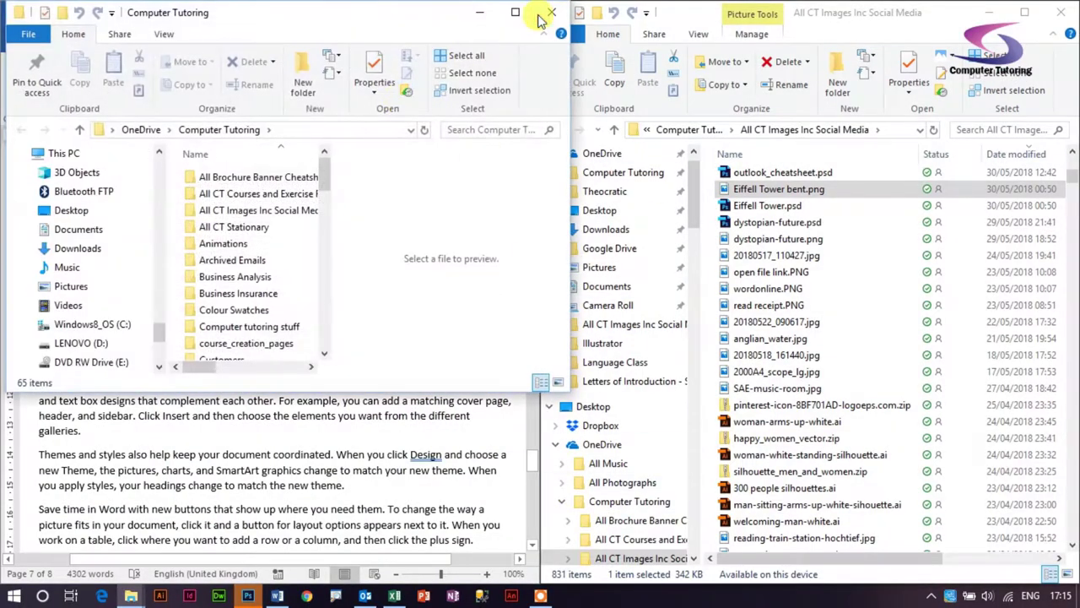
pyautogui.moveTo(273, 15); pyautogui.dragTo(303, 28)
pyautogui.moveTo(353, 190)
pyautogui.mouseDown()
pyautogui.moveTo(350, 223)
pyautogui.moveTo(351, 184)
pyautogui.mouseUp()
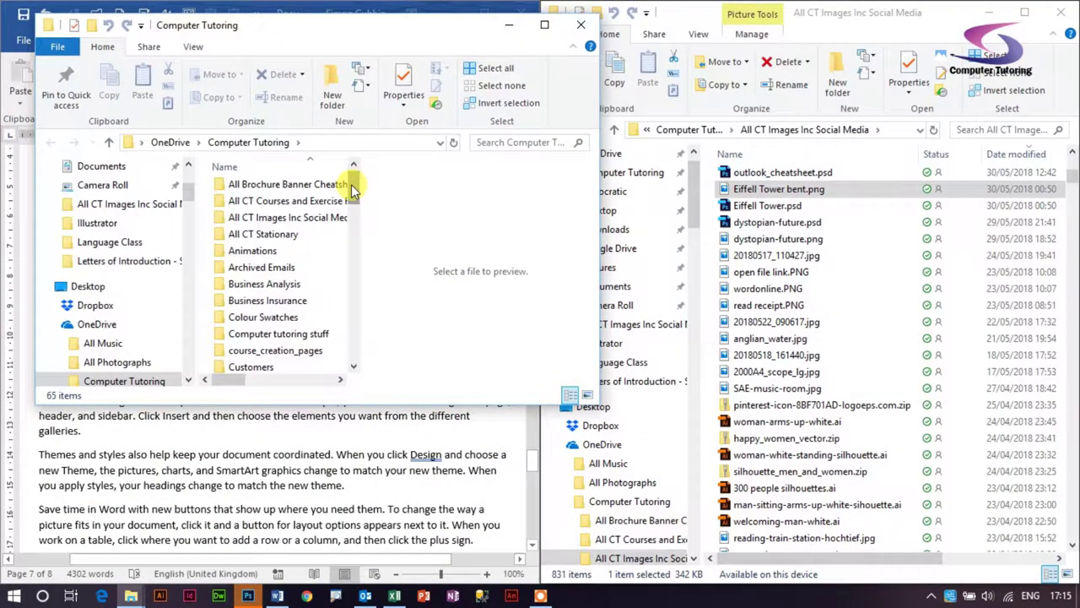
pyautogui.click(577, 28)
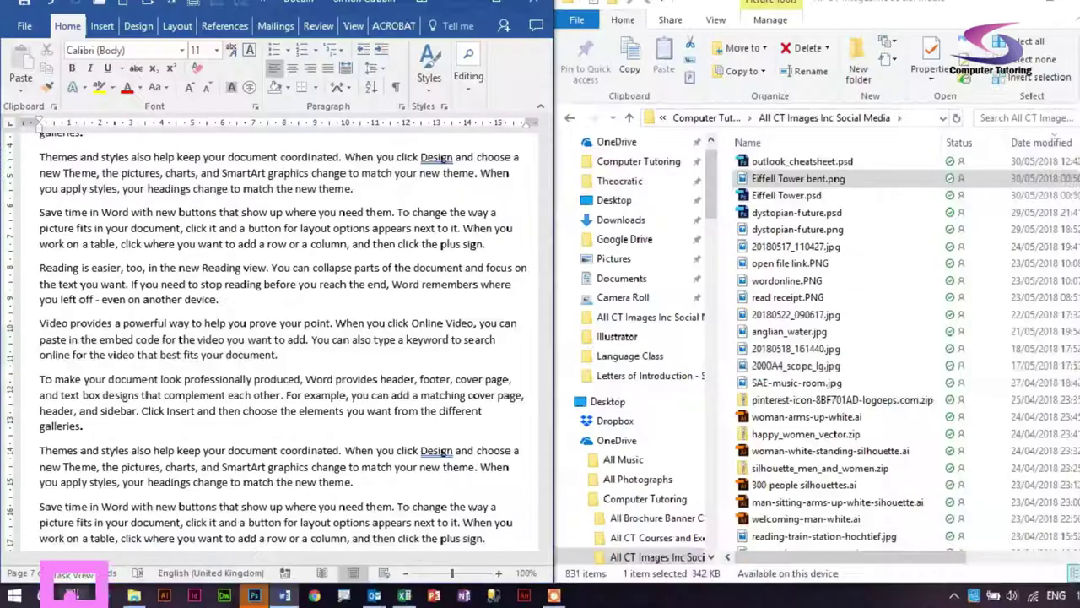
pyautogui.hotkey('alt', 'Tab')
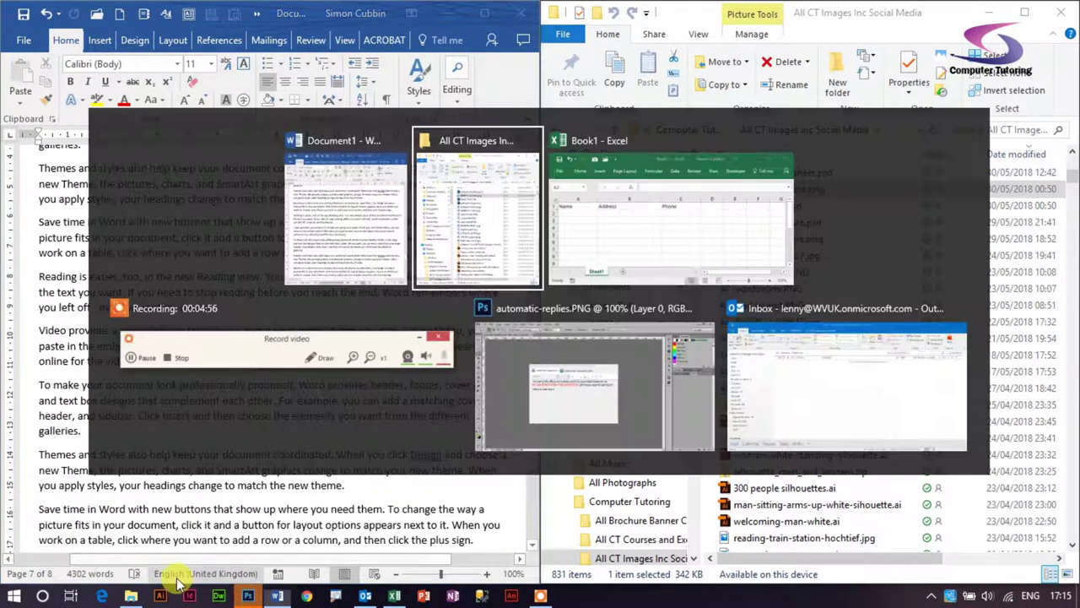
pyautogui.press('Tab')
pyautogui.press('Tab')
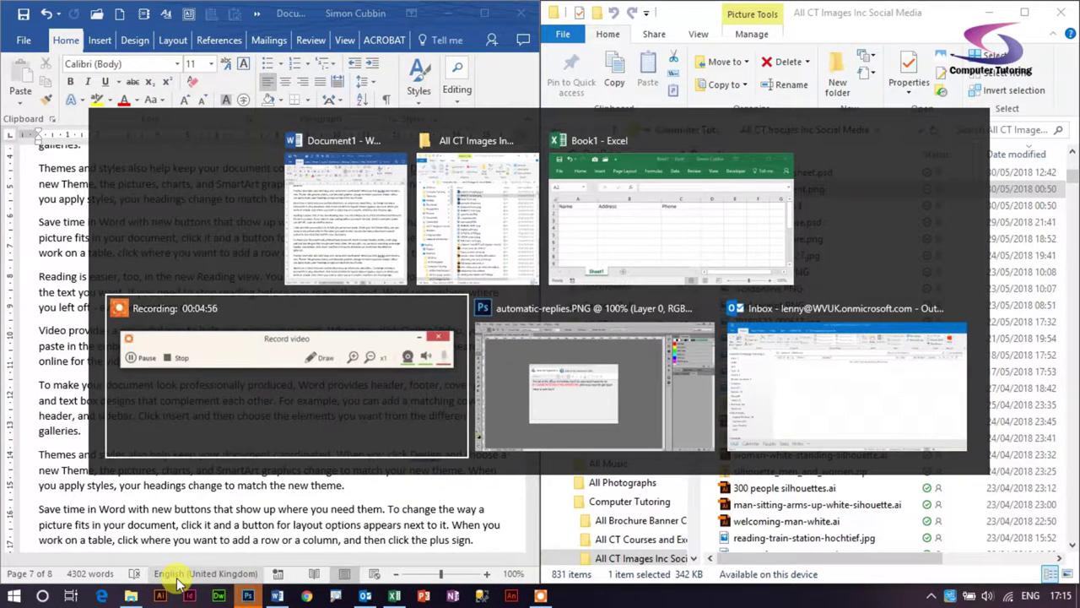
pyautogui.press('Escape')
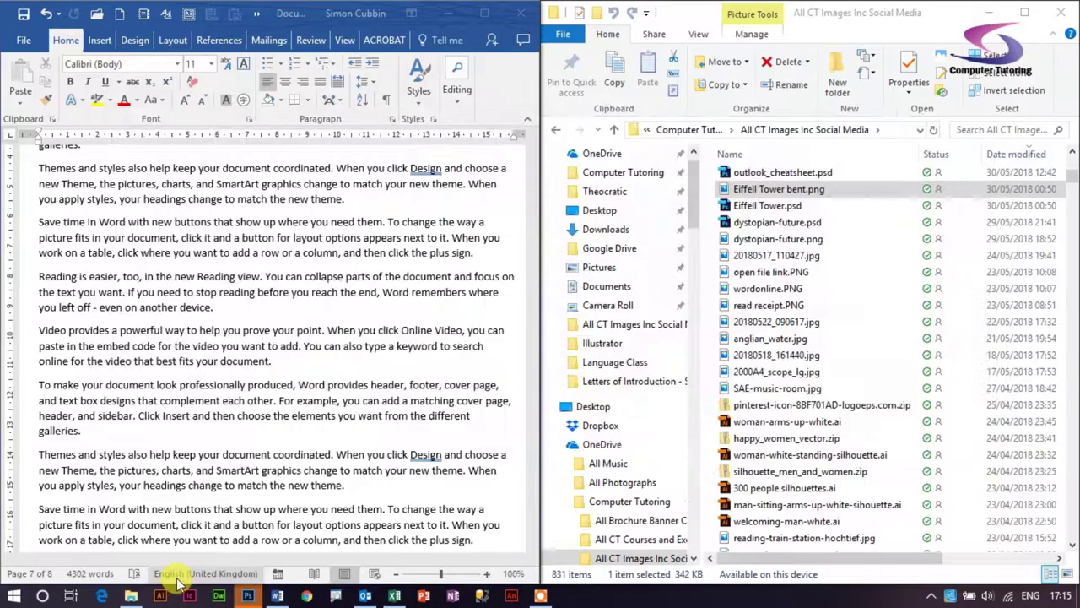
pyautogui.click(71, 596)
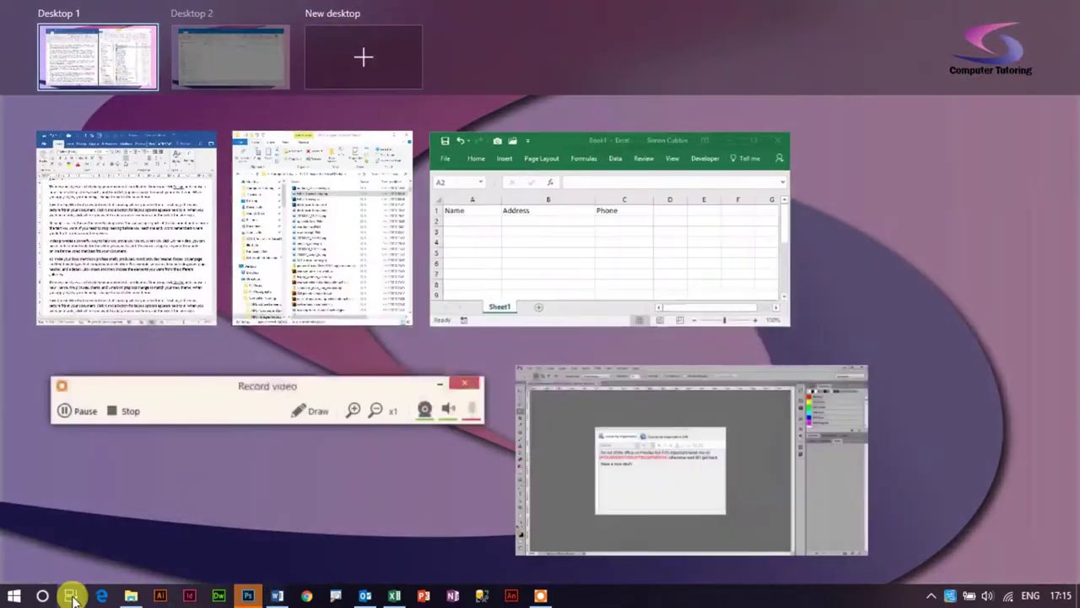
pyautogui.scroll(-1, 197, 377)
pyautogui.scroll(1, 198, 378)
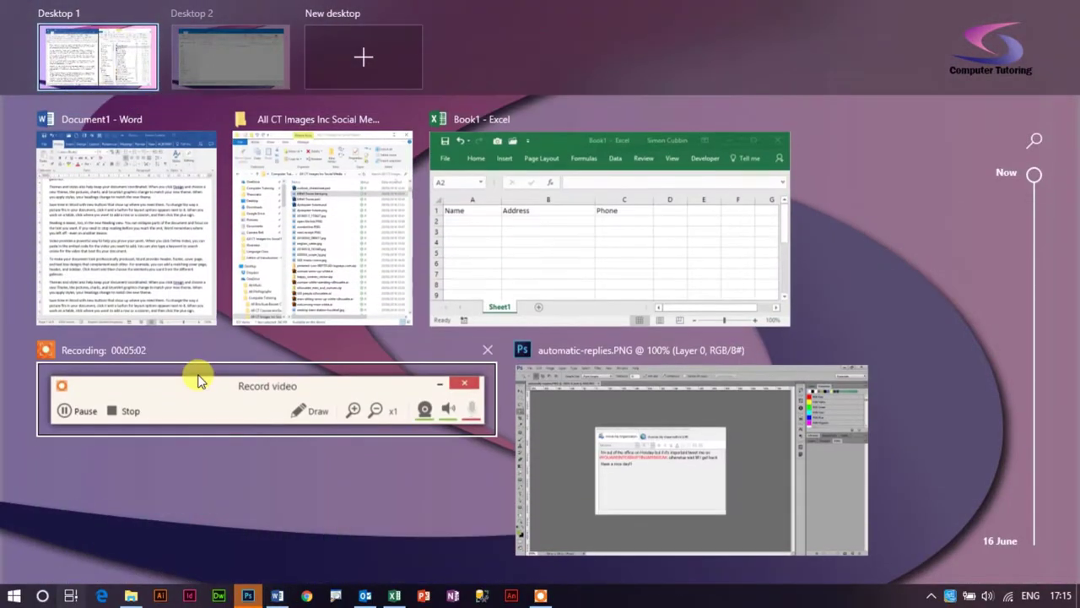
pyautogui.scroll(-1, 198, 377)
pyautogui.scroll(1, 198, 377)
pyautogui.scroll(-1, 199, 378)
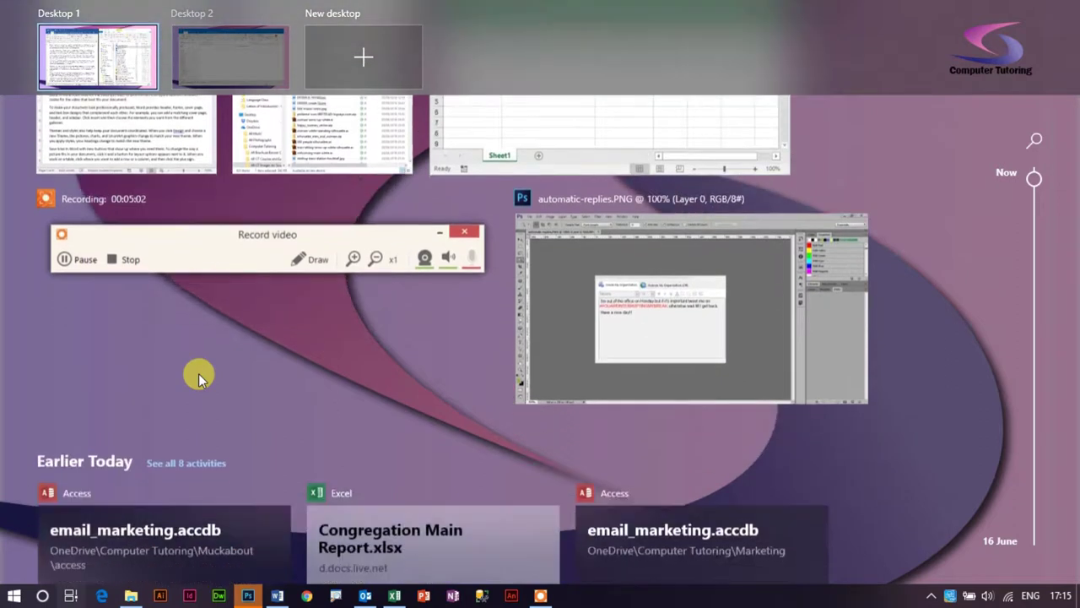
pyautogui.scroll(1, 198, 373)
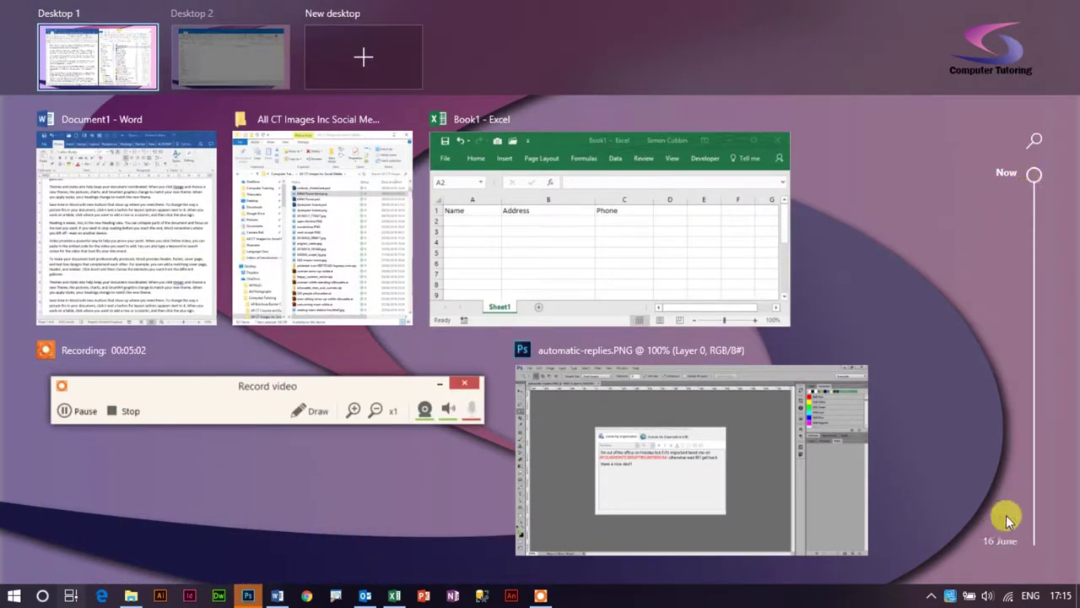
pyautogui.moveTo(1036, 181); pyautogui.dragTo(1027, 378)
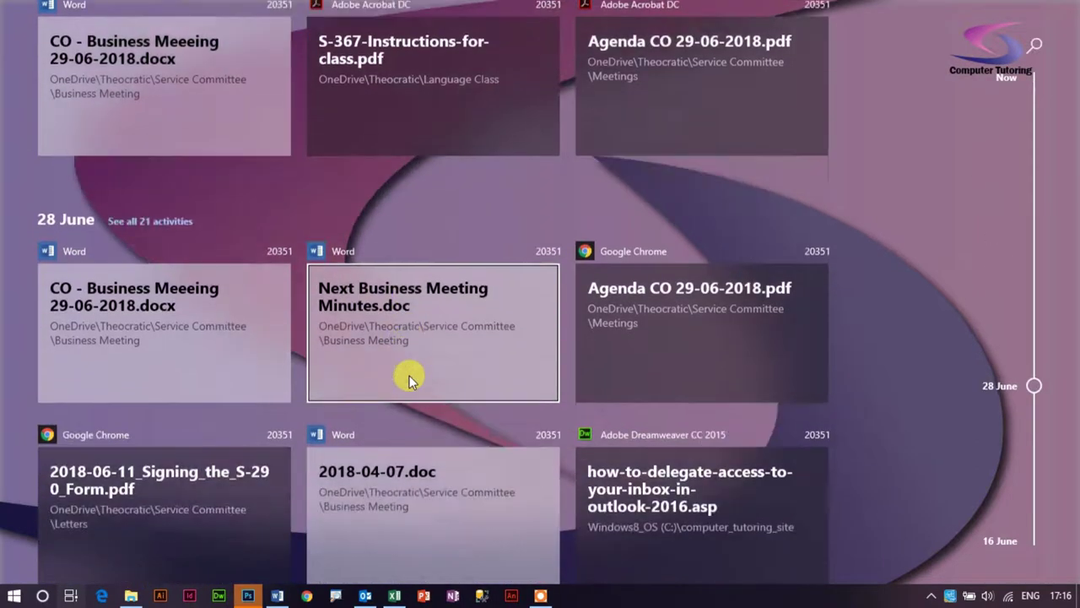
pyautogui.scroll(-1, 409, 376)
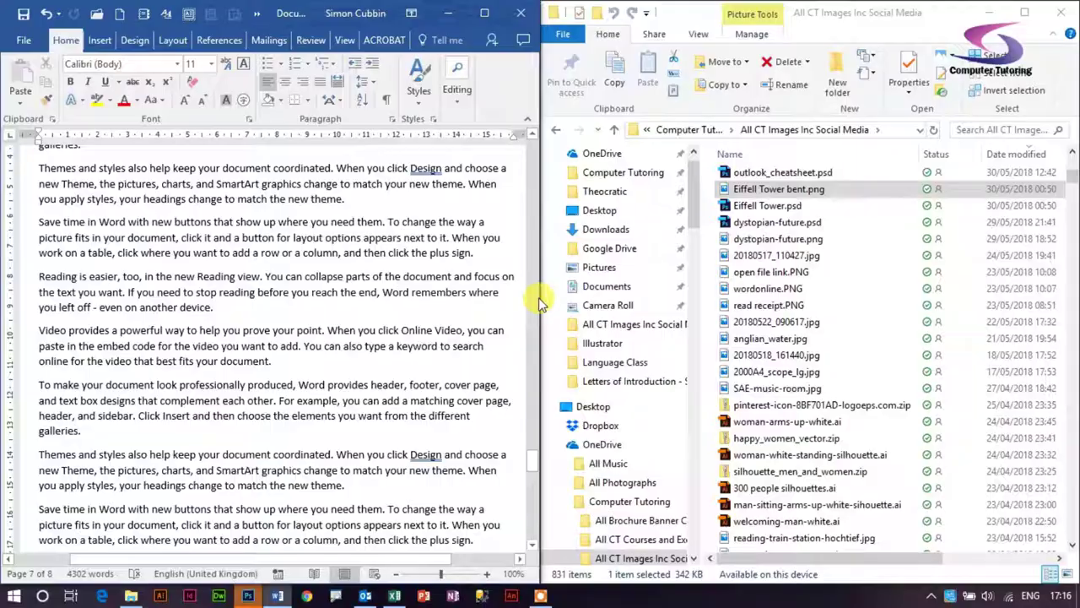
# - In Task View, close the old Desktop 2, add a new desktop, and return to Desktop 1
pyautogui.click(73, 595)
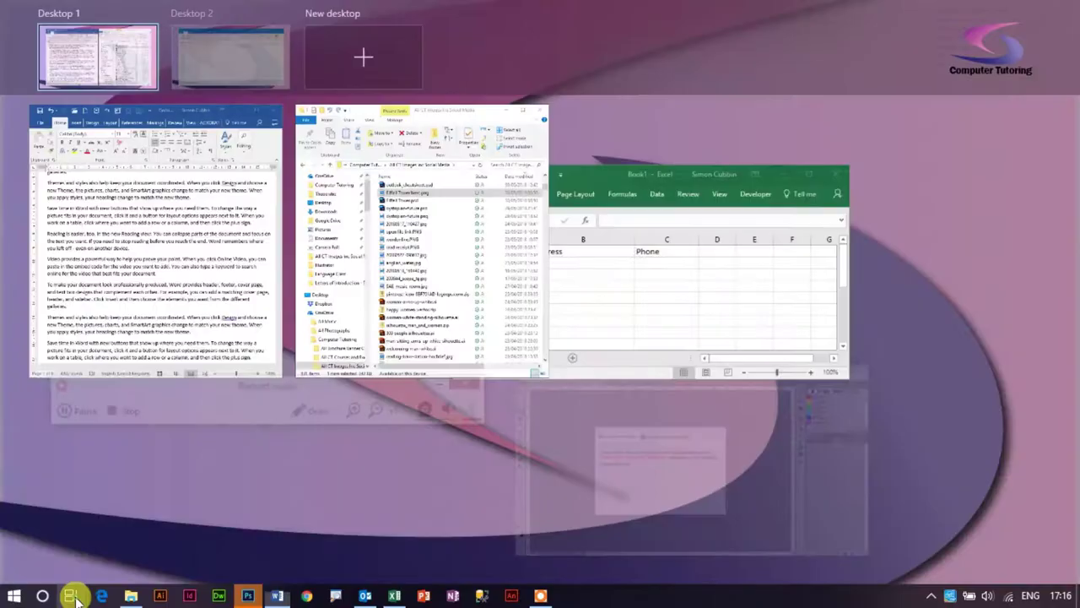
pyautogui.moveTo(259, 55)
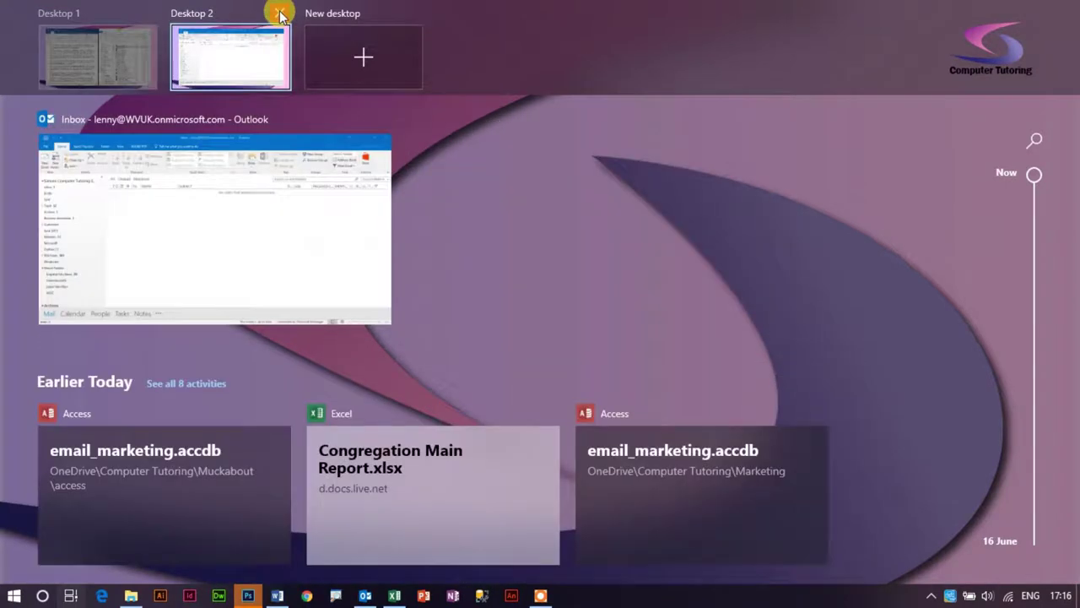
pyautogui.click(279, 15)
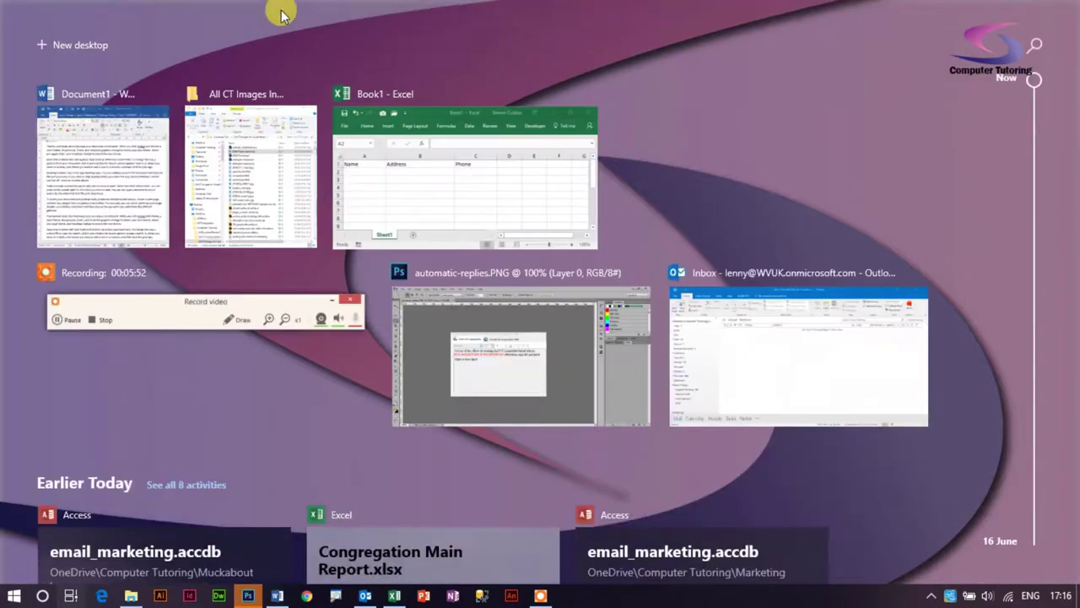
pyautogui.click(60, 44)
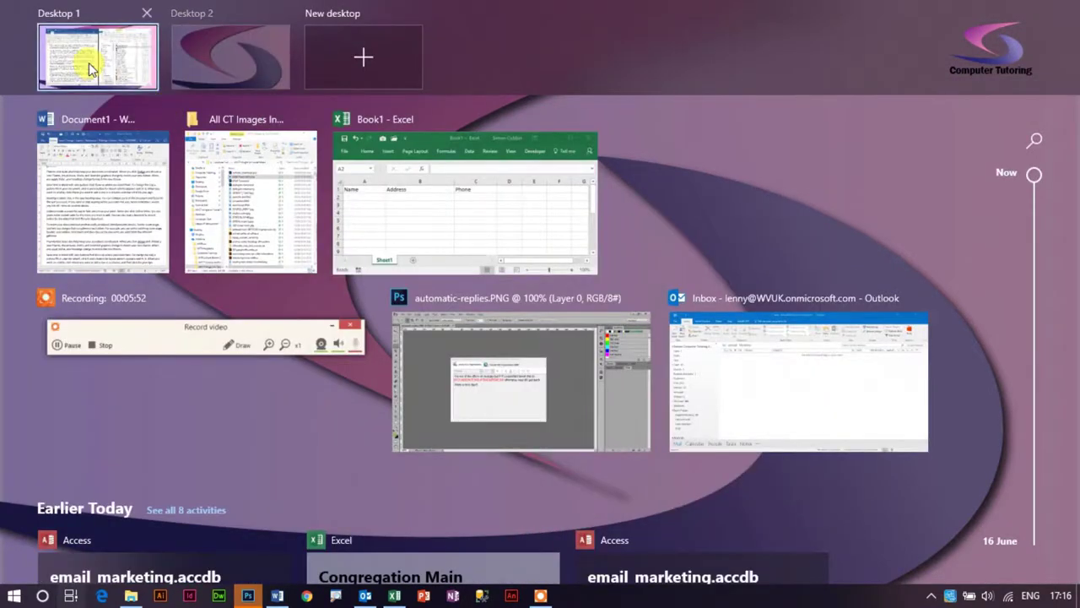
pyautogui.click(85, 60)
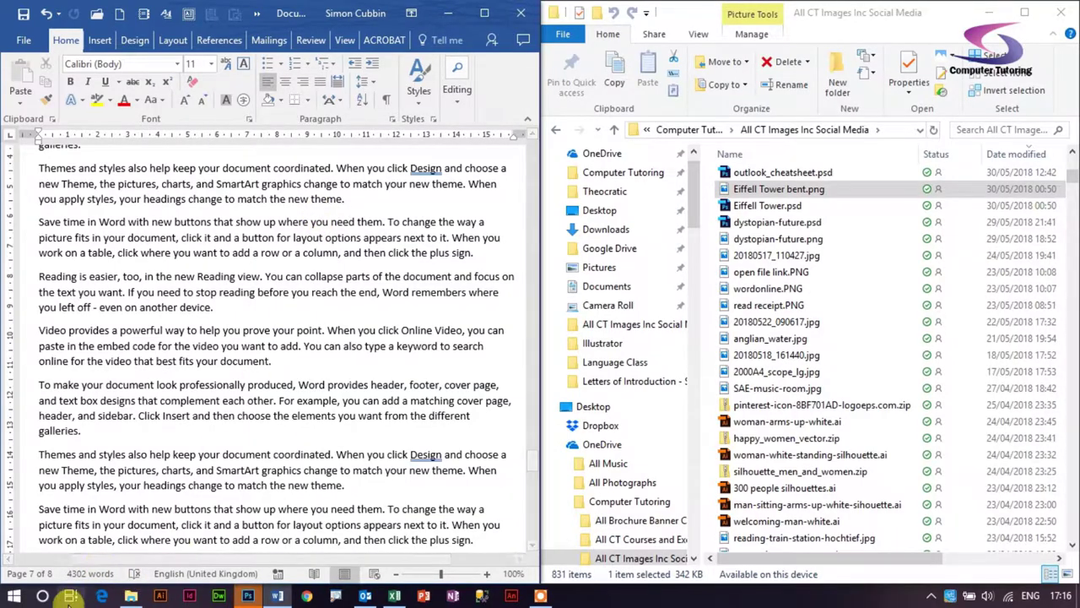
# - Move the Excel workbook window onto the new Desktop 2 with Win+Tab
pyautogui.press('super+Tab')
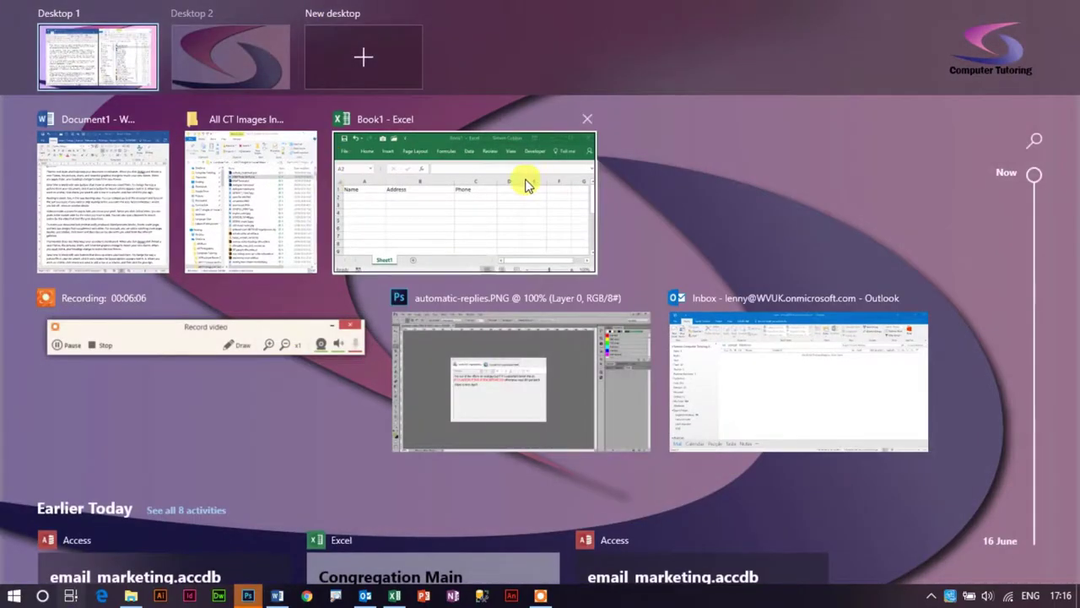
pyautogui.moveTo(523, 185); pyautogui.dragTo(289, 42)
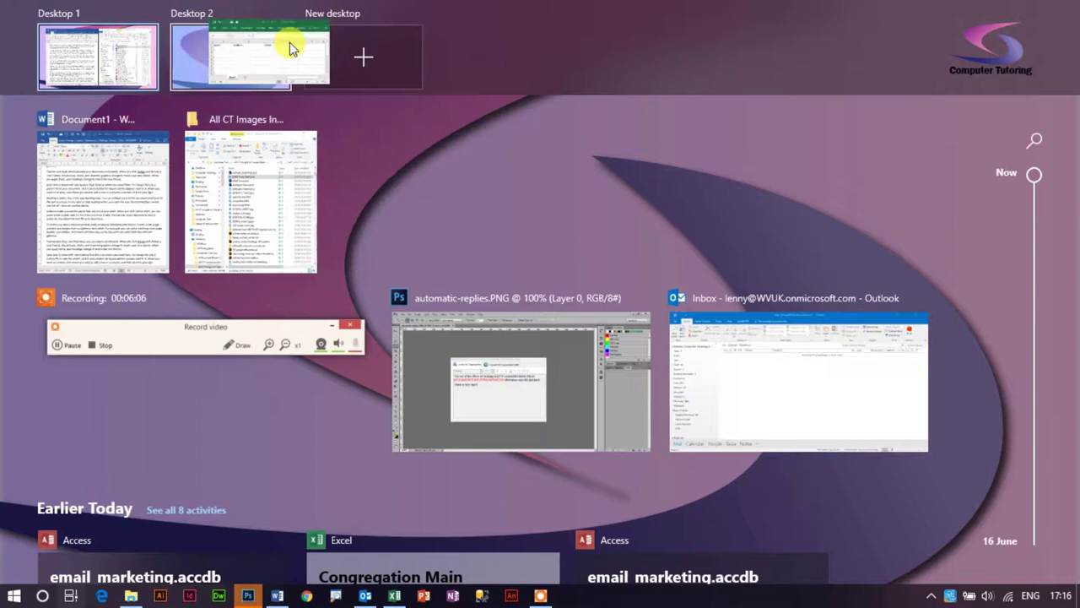
pyautogui.moveTo(221, 51); pyautogui.dragTo(257, 90)
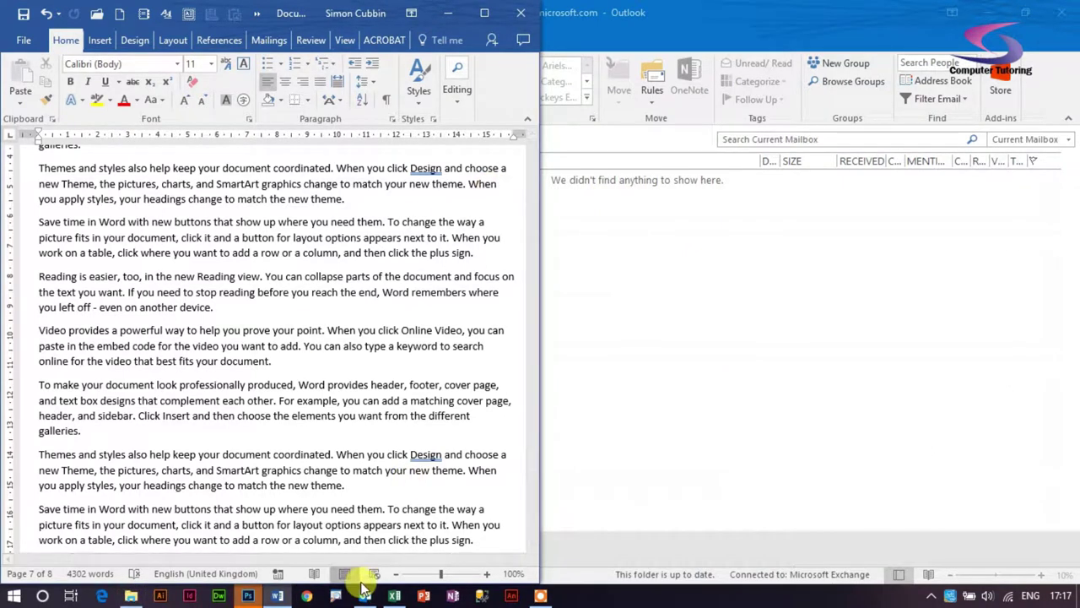
# - Move the File Explorer window onto Desktop 2 and switch to that desktop
pyautogui.click(71, 596)
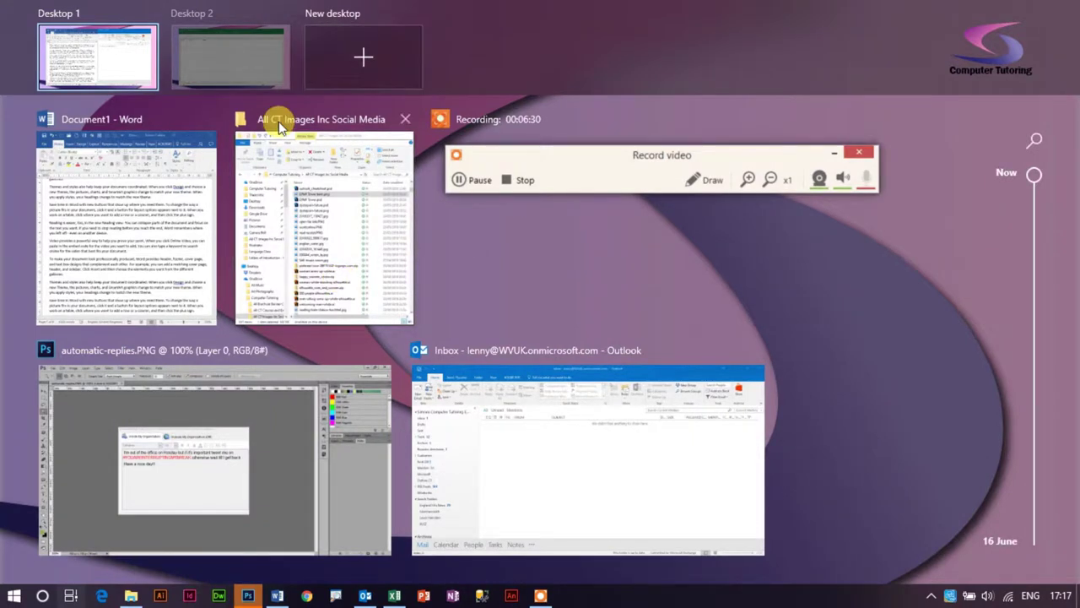
pyautogui.moveTo(312, 213); pyautogui.dragTo(235, 60)
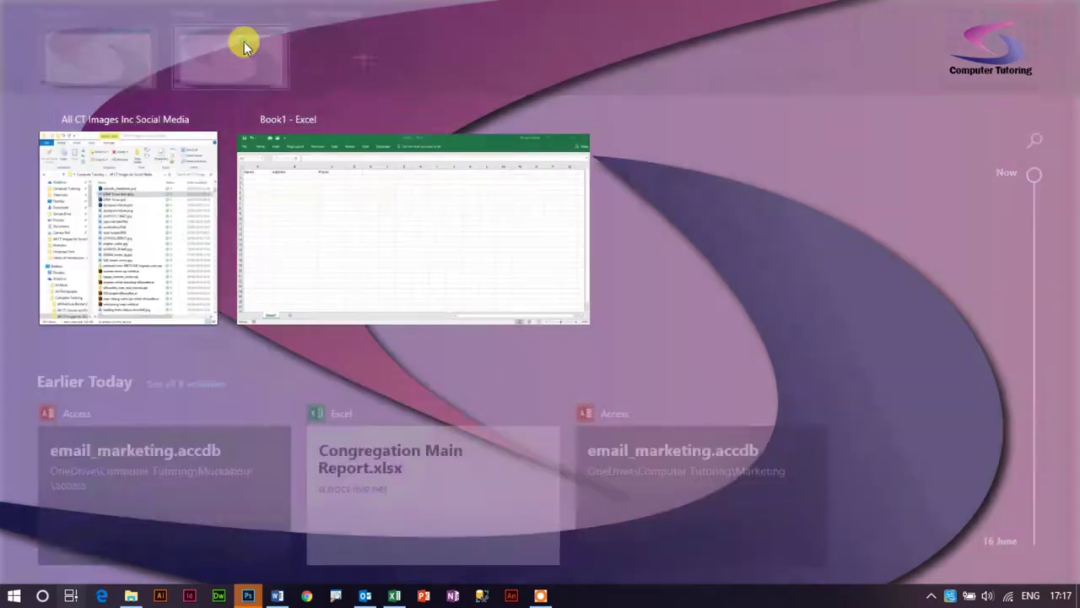
pyautogui.click(242, 42)
# - Snap Excel right and Explorer left, then drag the divider left to widen Excel
pyautogui.moveTo(962, 29); pyautogui.dragTo(1071, 229)
pyautogui.click(291, 270)
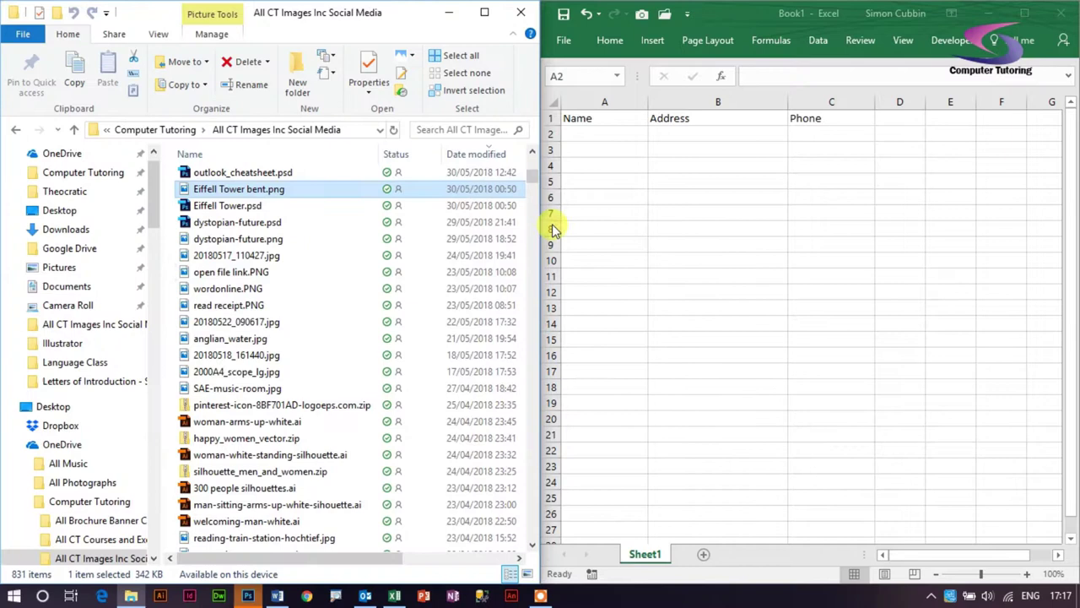
pyautogui.moveTo(540, 218); pyautogui.dragTo(314, 216)
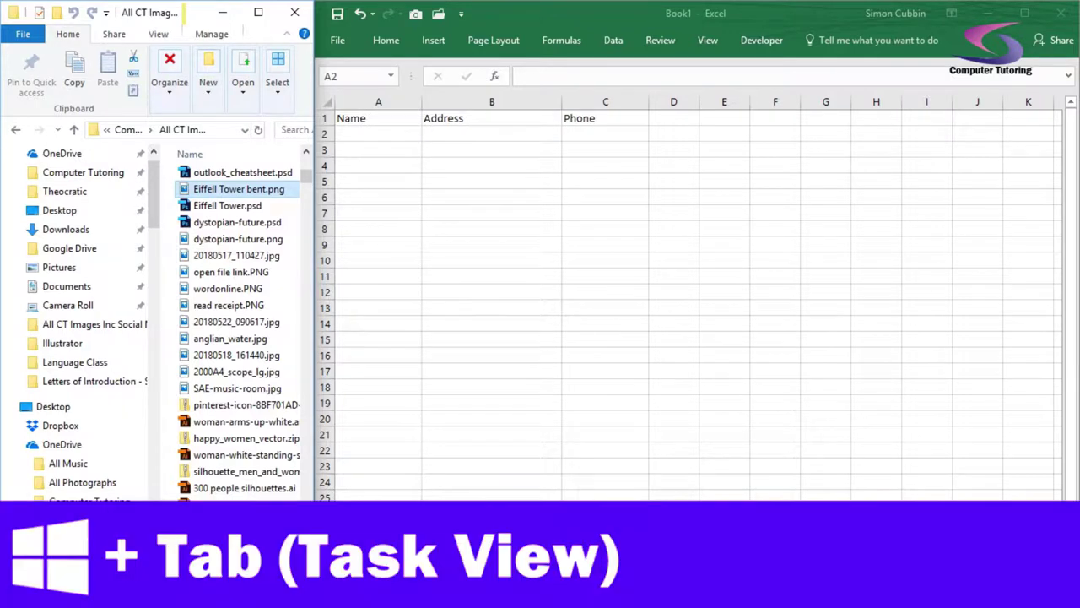
# - Use Win+Tab to switch to the Word/Outlook desktop and back to the Explorer/Excel desktop
pyautogui.press('super+Tab')
pyautogui.press('Escape')
pyautogui.press('super+Tab')
pyautogui.click(175, 69)
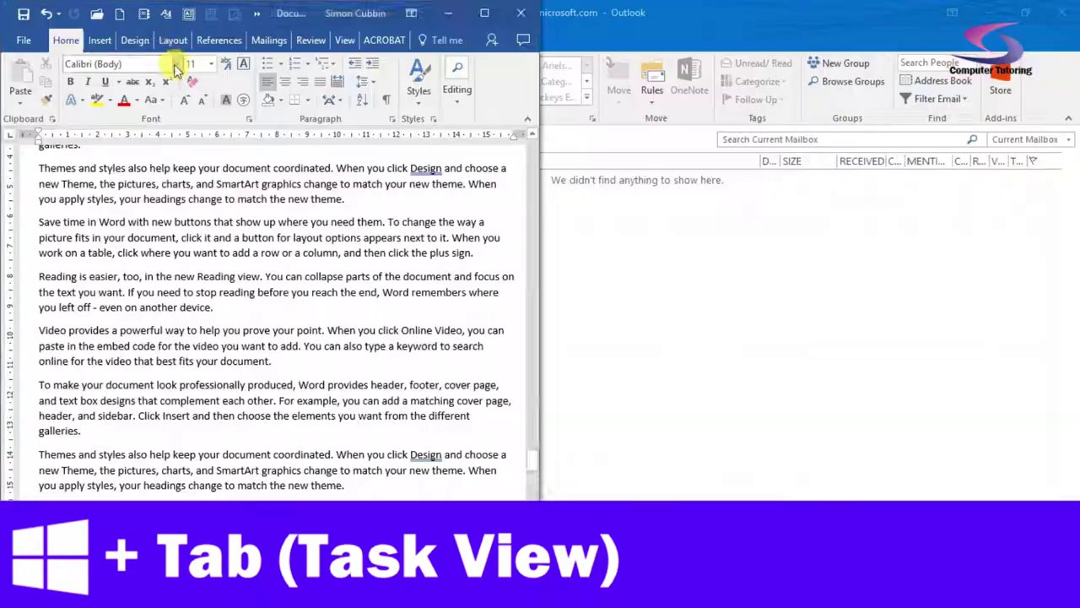
pyautogui.press('super+Tab')
pyautogui.click(211, 57)
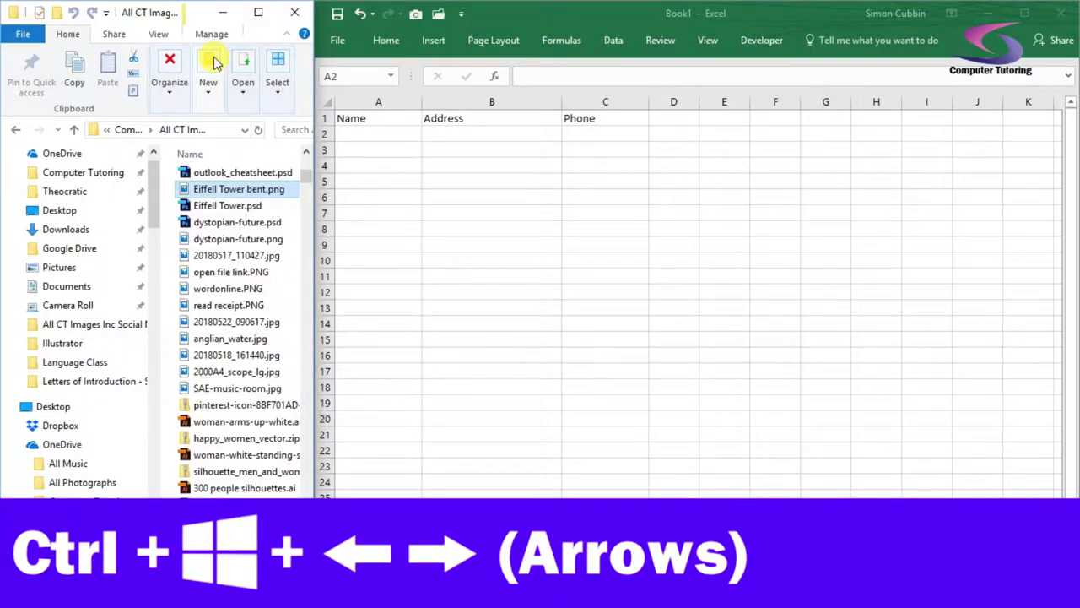
# - Flip between desktops with Ctrl+Win+Left/Right, then create a new empty desktop with Ctrl+Win+D
pyautogui.press('ctrl+super+Left')
pyautogui.press('ctrl+super+Right')
pyautogui.press('ctrl+super+Left')
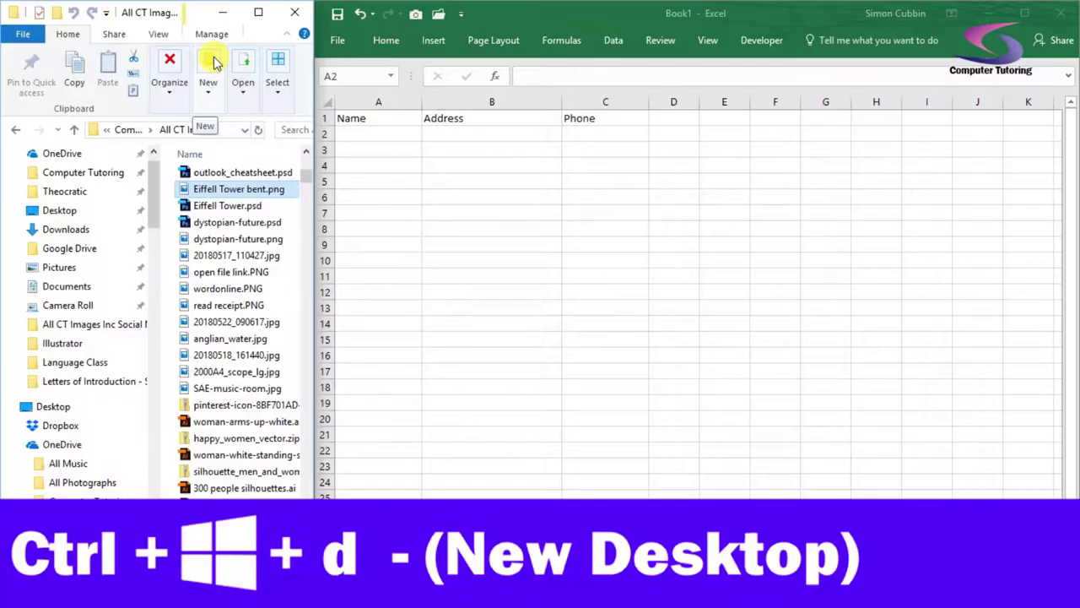
pyautogui.press('ctrl+super+d')
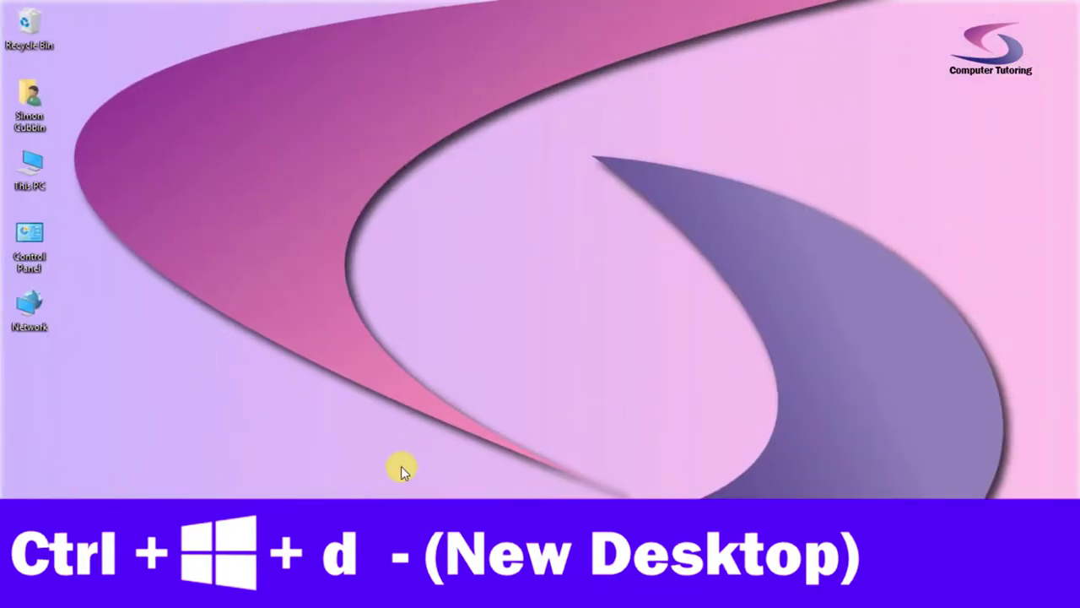
# - Launch Chrome with Win+1 and search Google for 'computer tutoring'
pyautogui.press('super+1')
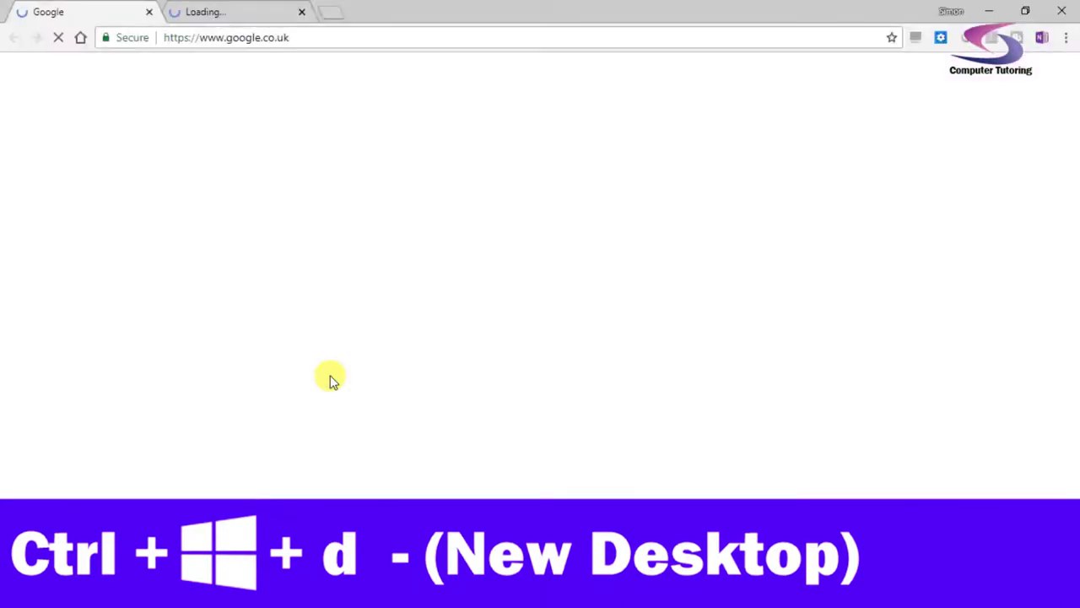
pyautogui.click(389, 315)
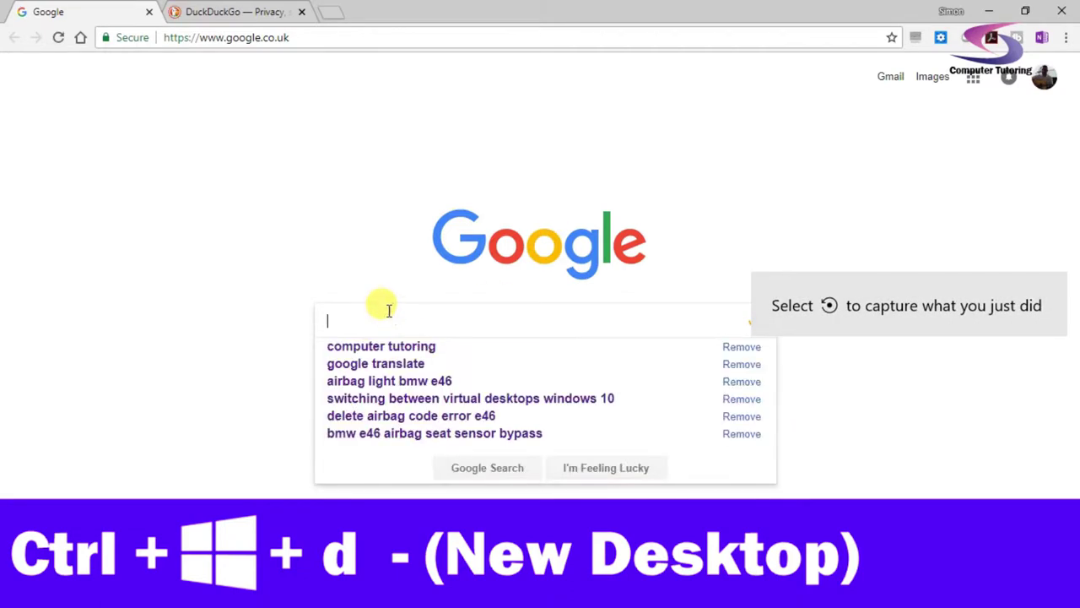
pyautogui.write('computer tutoring')
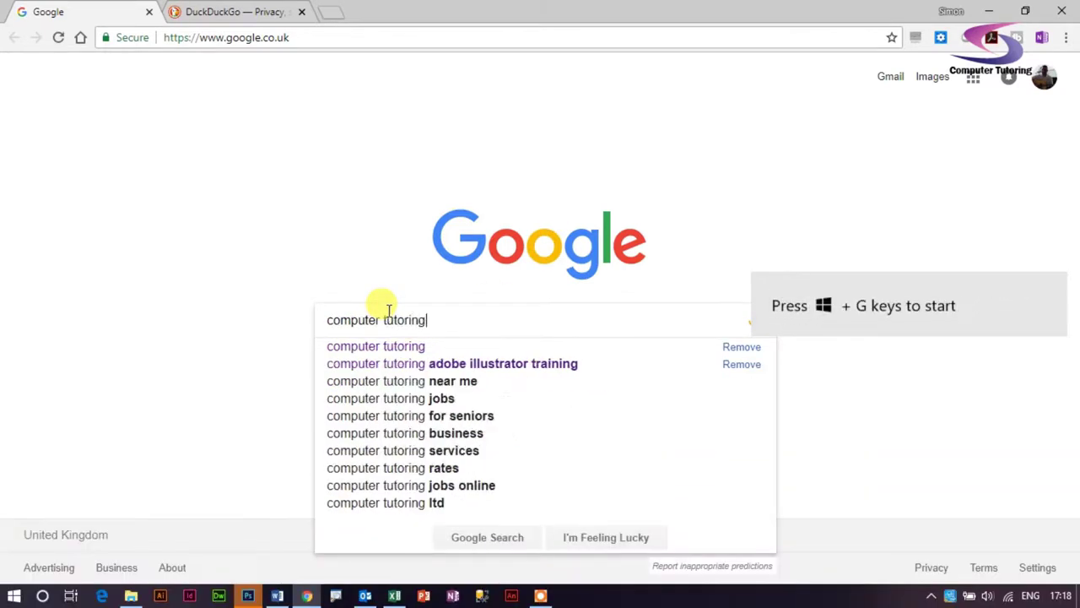
pyautogui.press('BackSpace')
pyautogui.press('BackSpace')
pyautogui.write('ing')
pyautogui.press('Return')
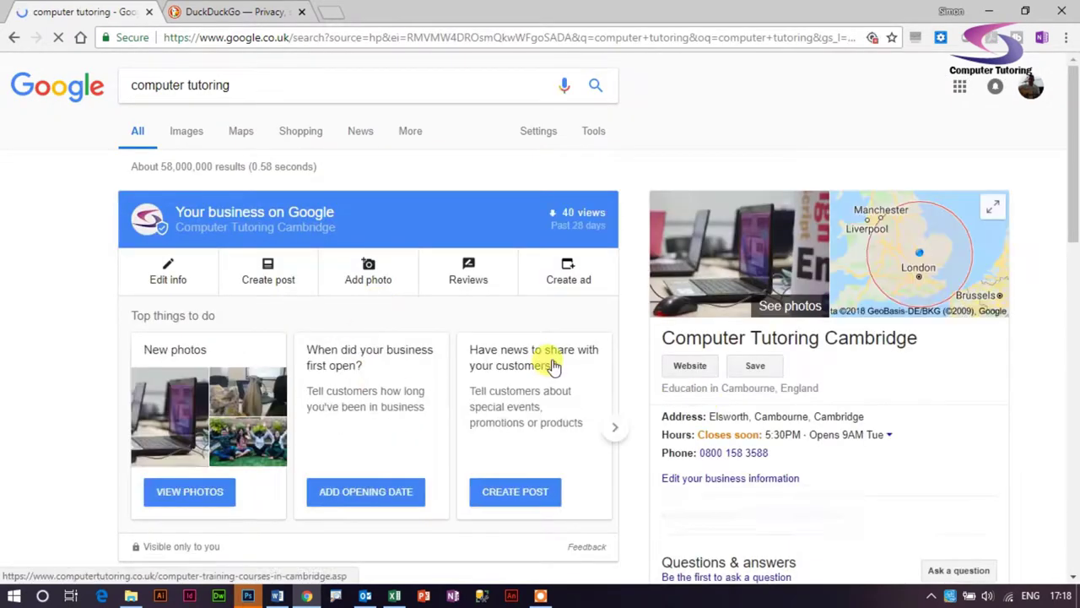
# - Open the Computer Training Courses result and zoom the page to 100%
pyautogui.scroll(-2, 523, 367)
pyautogui.scroll(-5, 294, 417)
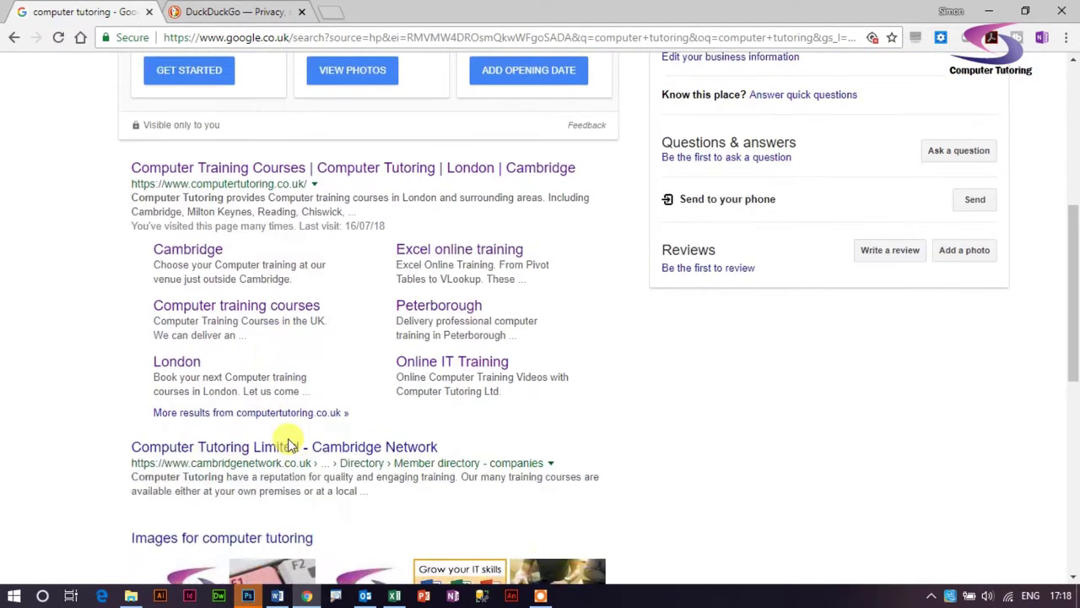
pyautogui.scroll(2, 203, 292)
pyautogui.click(195, 274)
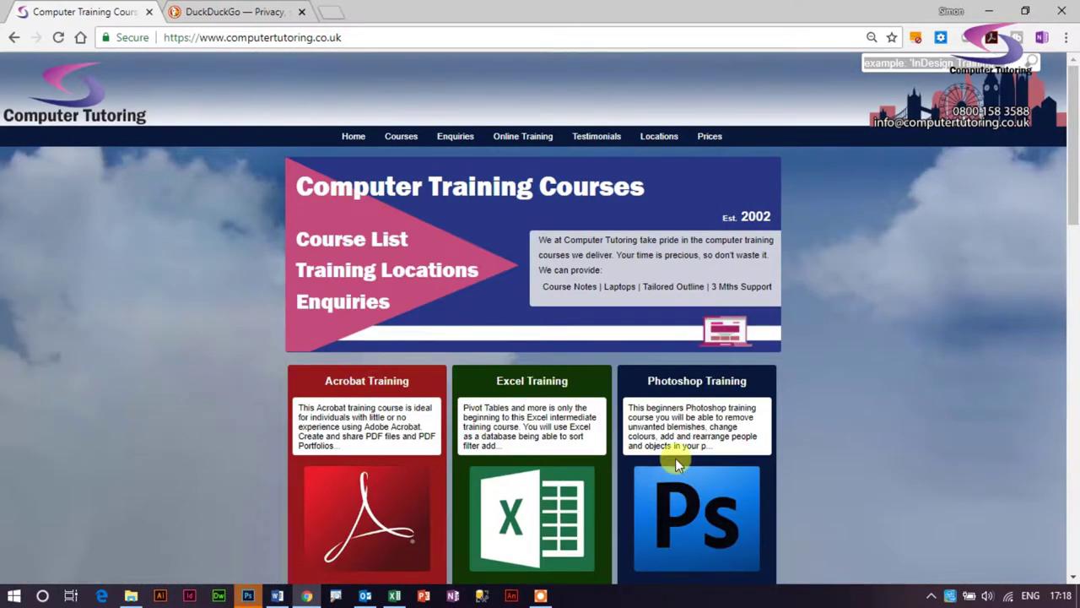
pyautogui.hotkey('ctrl', '+')
pyautogui.hotkey('ctrl', '+')
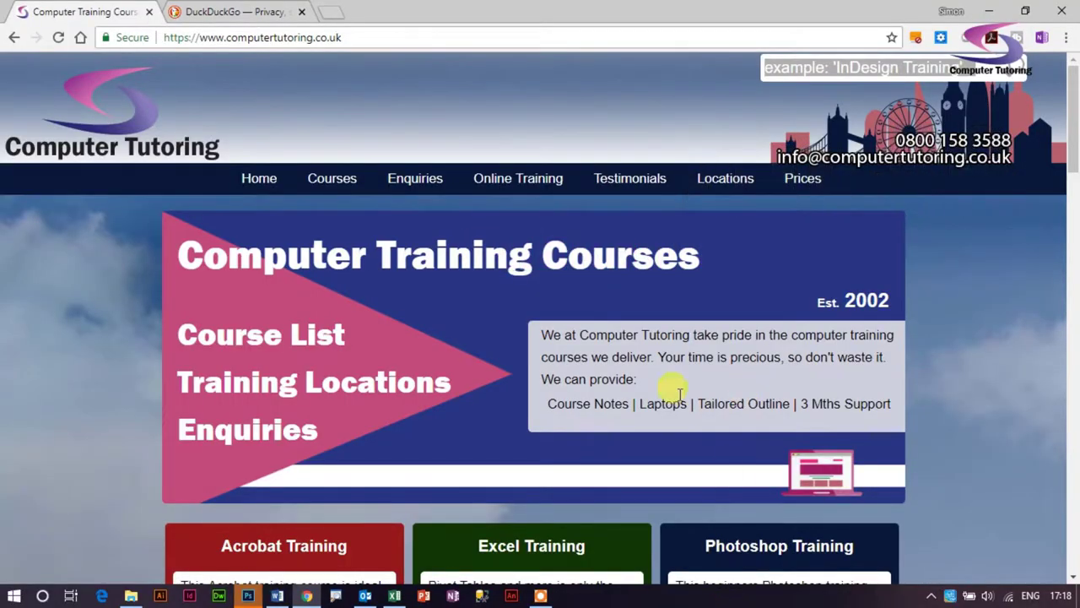
# - Drag Chrome, Excel and File Explorer by their title bars into smaller floating windows
pyautogui.moveTo(438, 14); pyautogui.dragTo(511, 57)
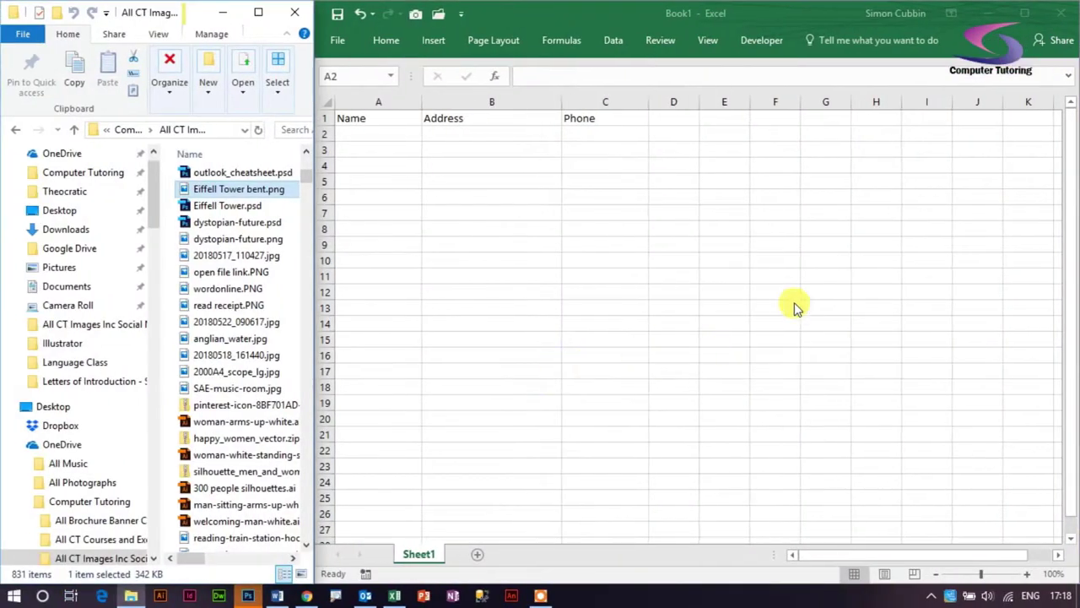
pyautogui.moveTo(571, 16); pyautogui.dragTo(508, 77)
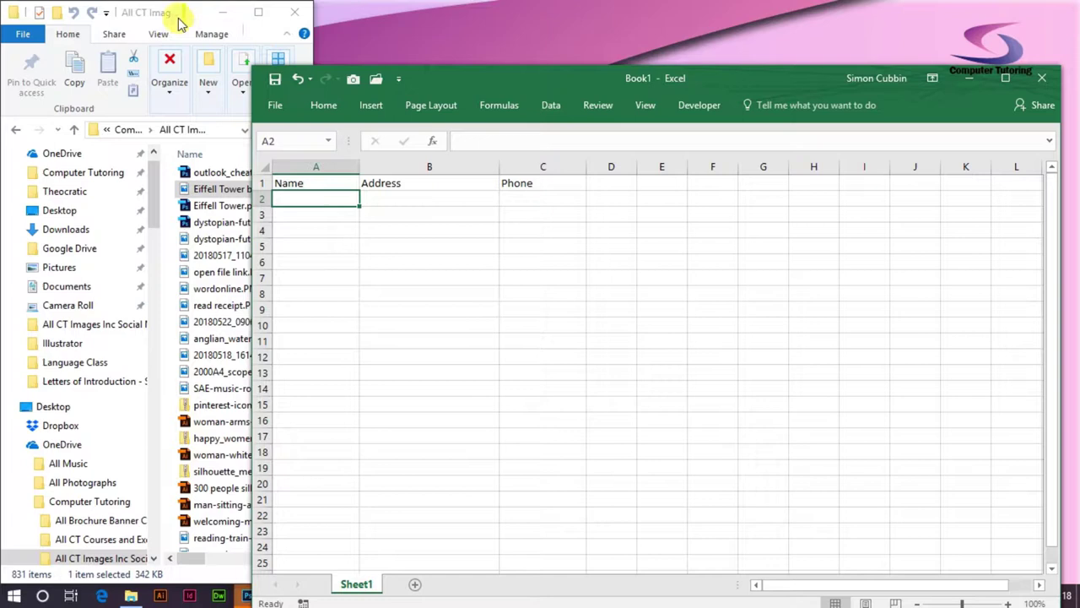
pyautogui.moveTo(193, 14); pyautogui.dragTo(563, 76)
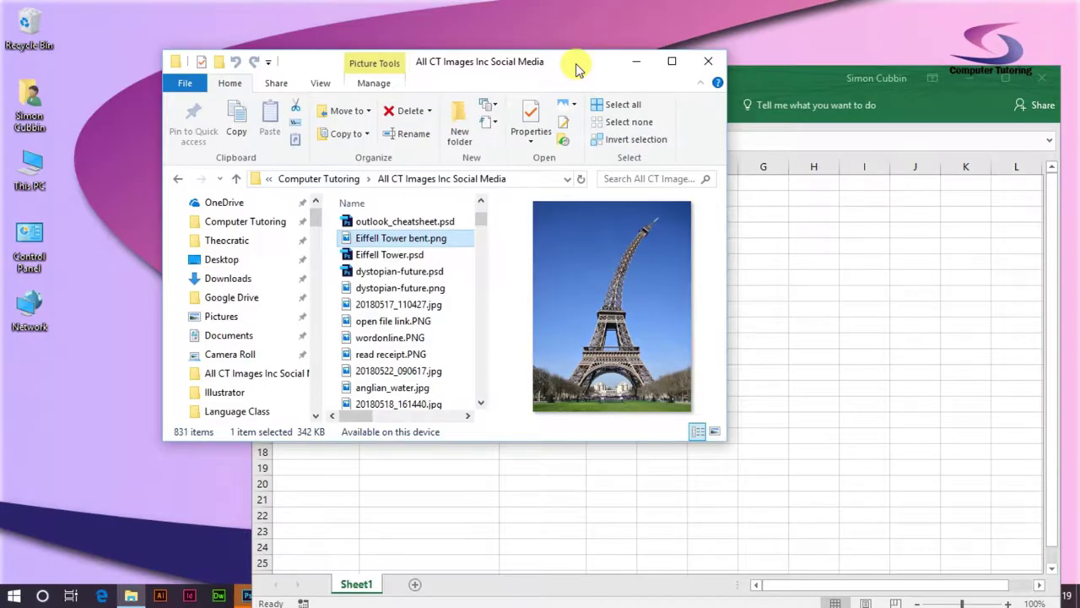
# - In Start, rearrange the Everyday tiles: Outlook top-left, Excel beside Word, PowerPoint below, JW tiles at bottom
pyautogui.click(13, 599)
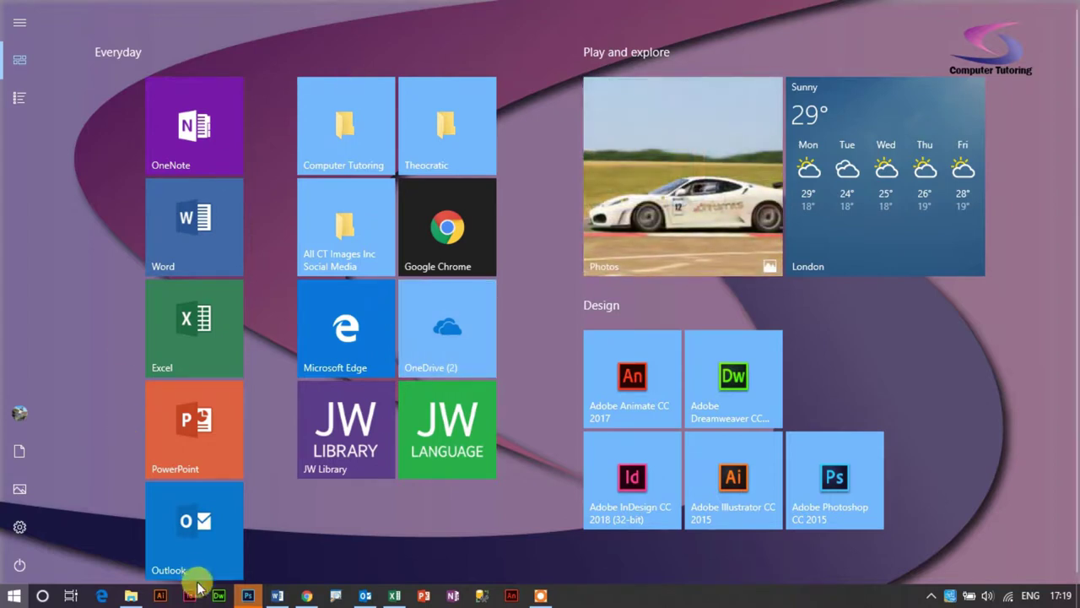
pyautogui.moveTo(187, 567); pyautogui.dragTo(169, 163)
pyautogui.moveTo(135, 223)
pyautogui.mouseDown()
pyautogui.moveTo(137, 205)
pyautogui.moveTo(135, 223)
pyautogui.mouseUp()
pyautogui.moveTo(194, 294); pyautogui.dragTo(250, 221)
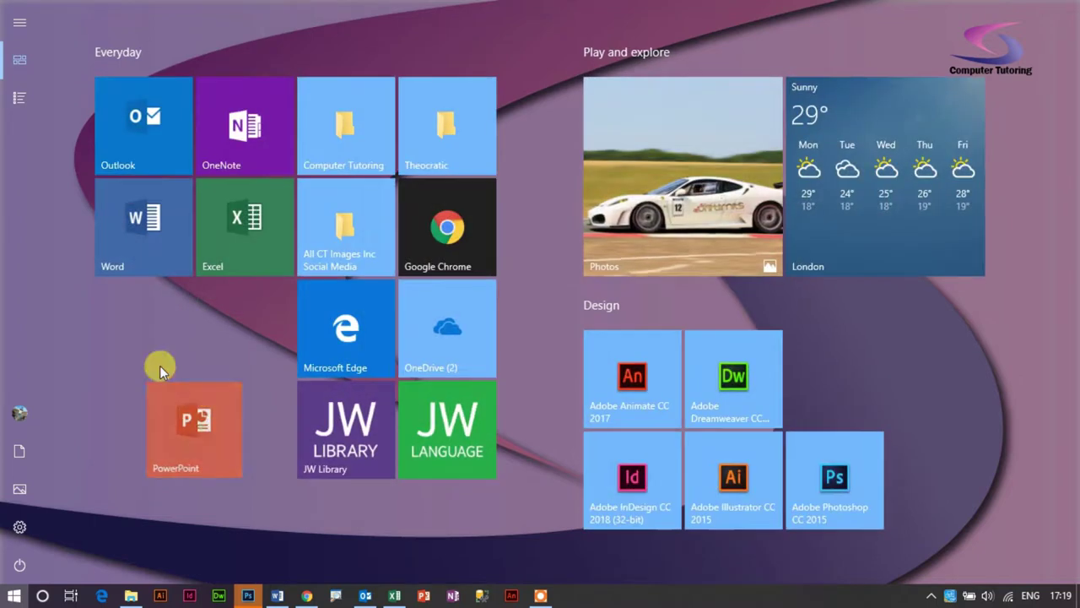
pyautogui.moveTo(194, 422); pyautogui.dragTo(143, 321)
pyautogui.moveTo(344, 473); pyautogui.dragTo(139, 541)
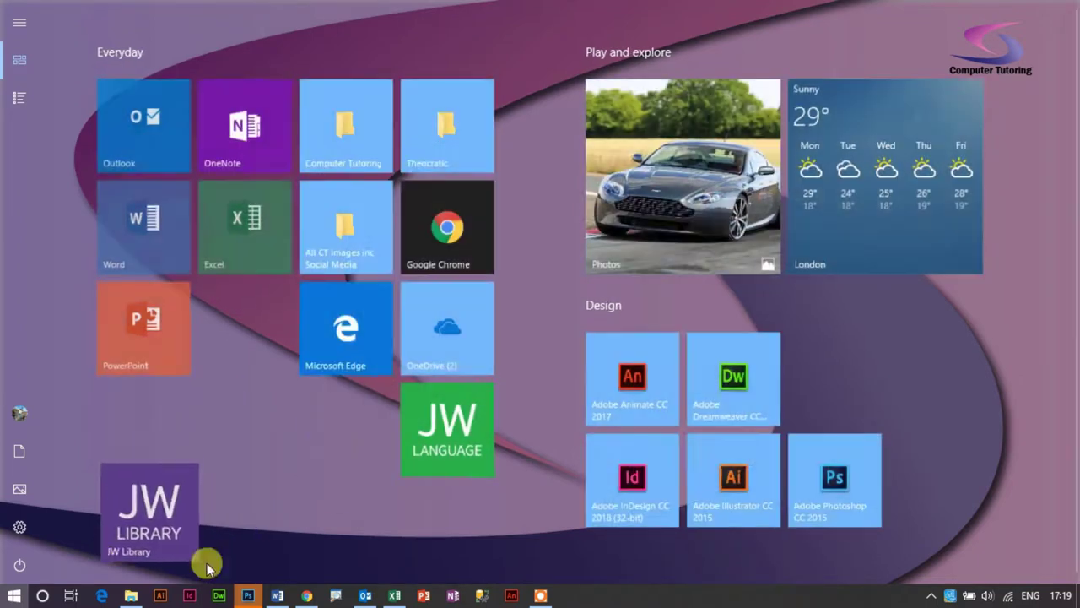
pyautogui.moveTo(439, 447); pyautogui.dragTo(226, 537)
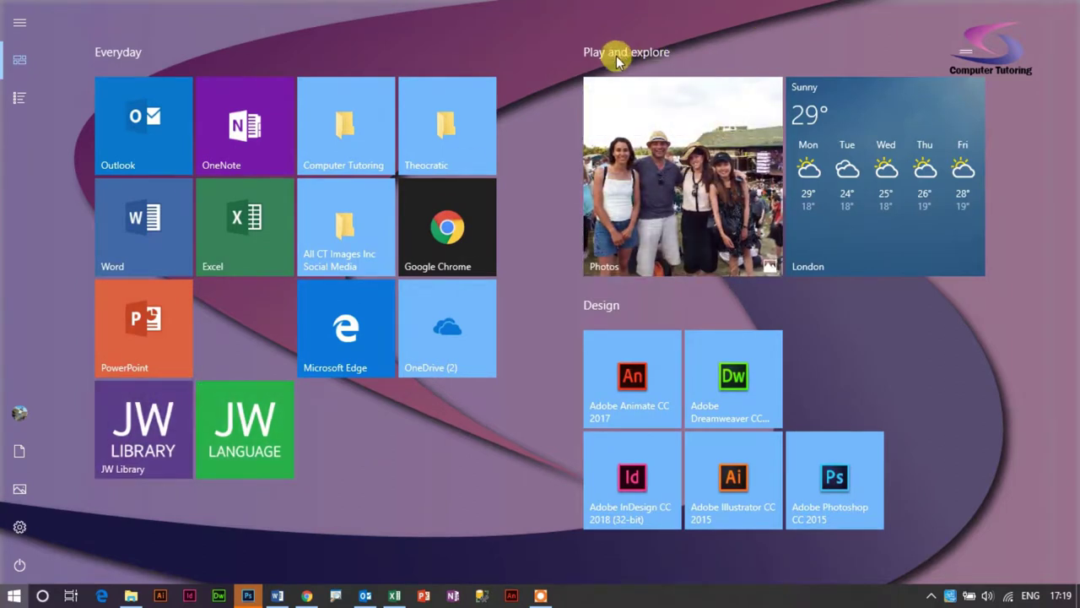
# - Move the JW Language and JW Library tiles into a new group and begin naming it
pyautogui.click(962, 59)
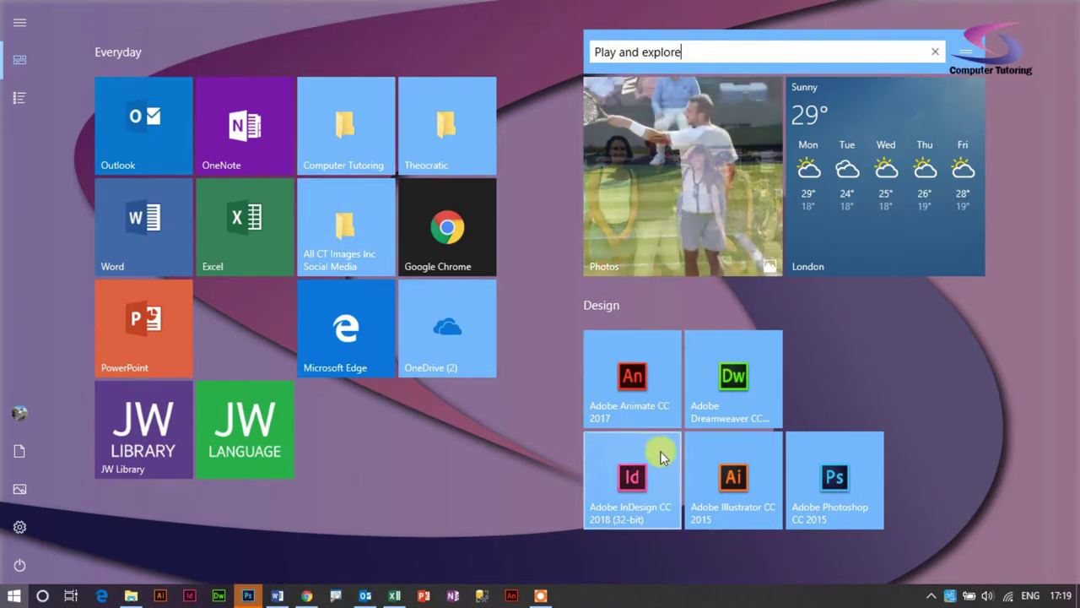
pyautogui.moveTo(265, 410); pyautogui.dragTo(323, 533)
pyautogui.moveTo(148, 458); pyautogui.dragTo(196, 477)
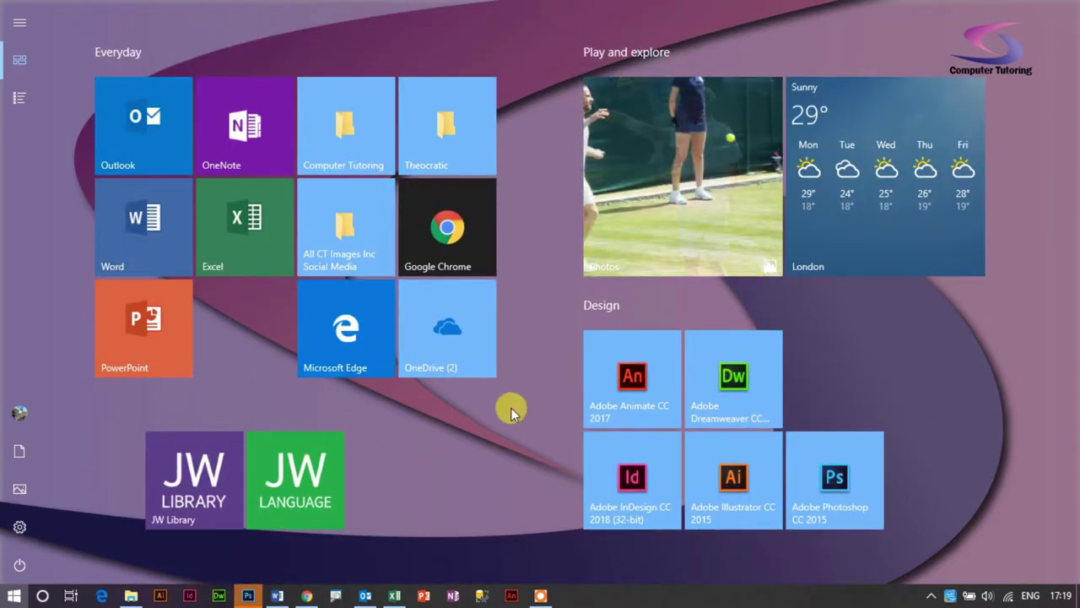
pyautogui.click(479, 407)
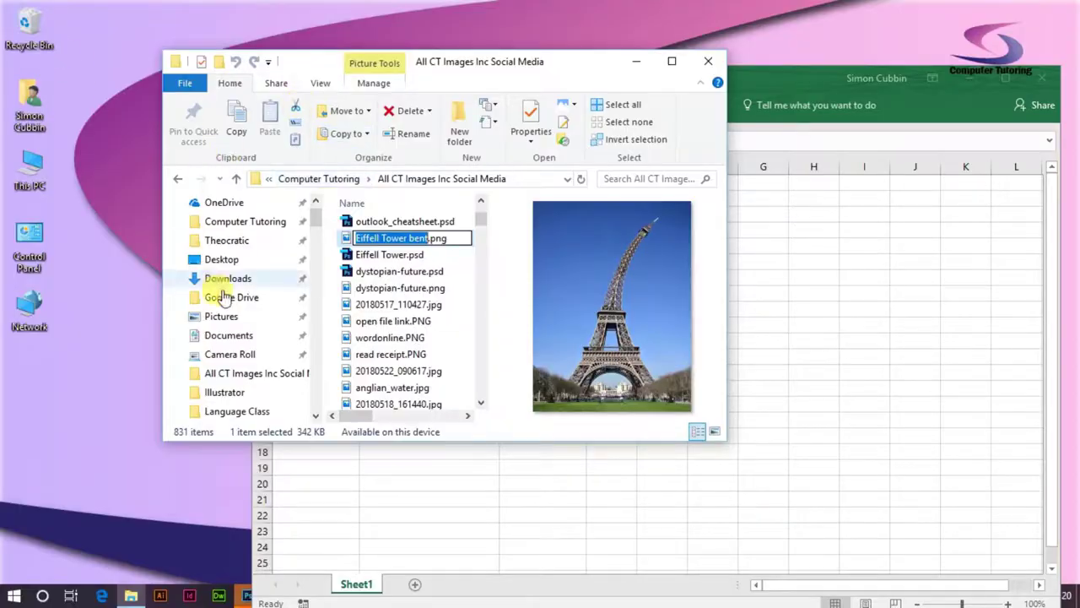
# - Go up to Computer Tutoring and pin the All Brochure Banner Cheatsheets etc folder to Start
pyautogui.hotkey('alt', 'Up')
pyautogui.hotkey('alt', 'Up')
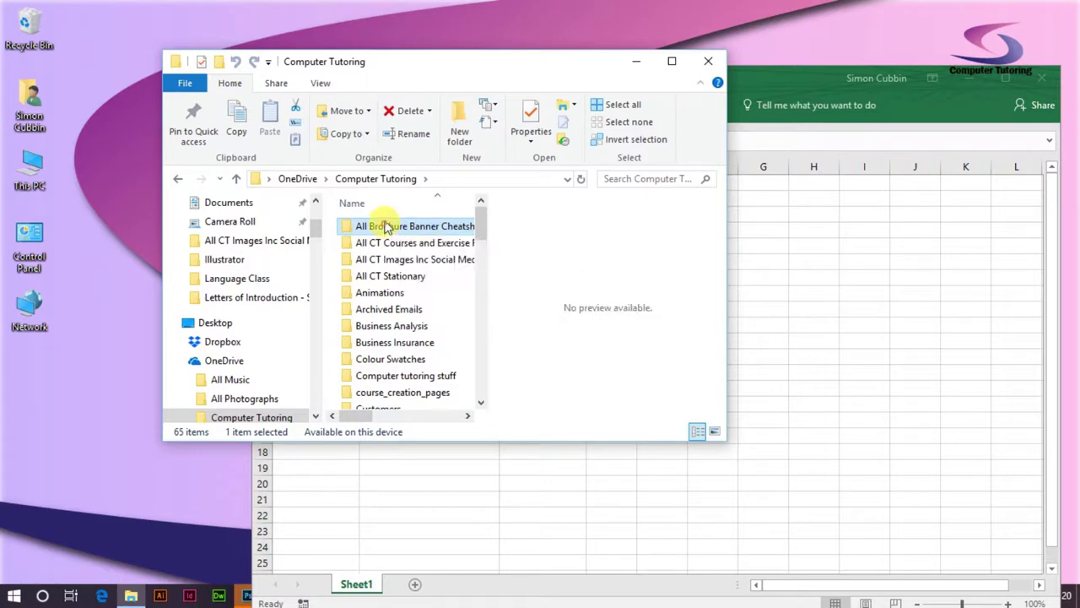
pyautogui.rightClick(386, 228)
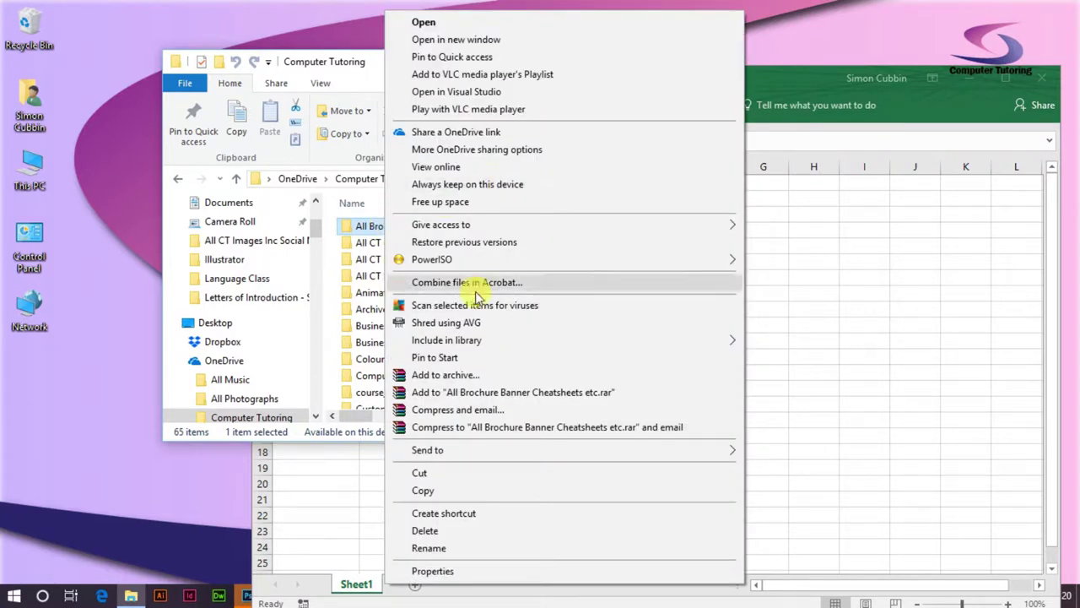
pyautogui.click(460, 361)
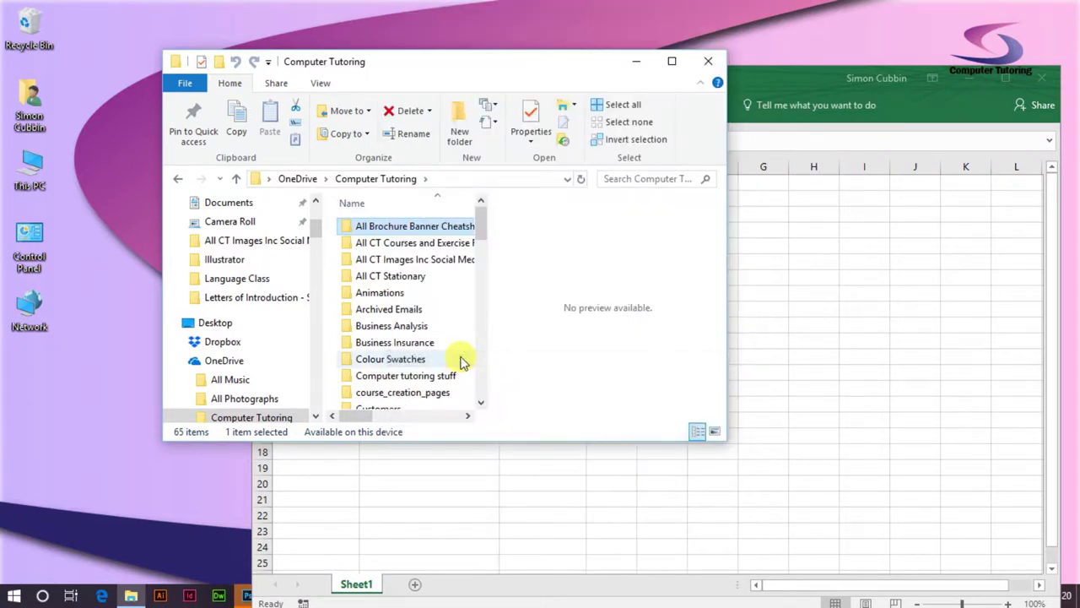
# - Move the new folder tile beside PowerPoint in Start and open the folder from it
pyautogui.press('super')
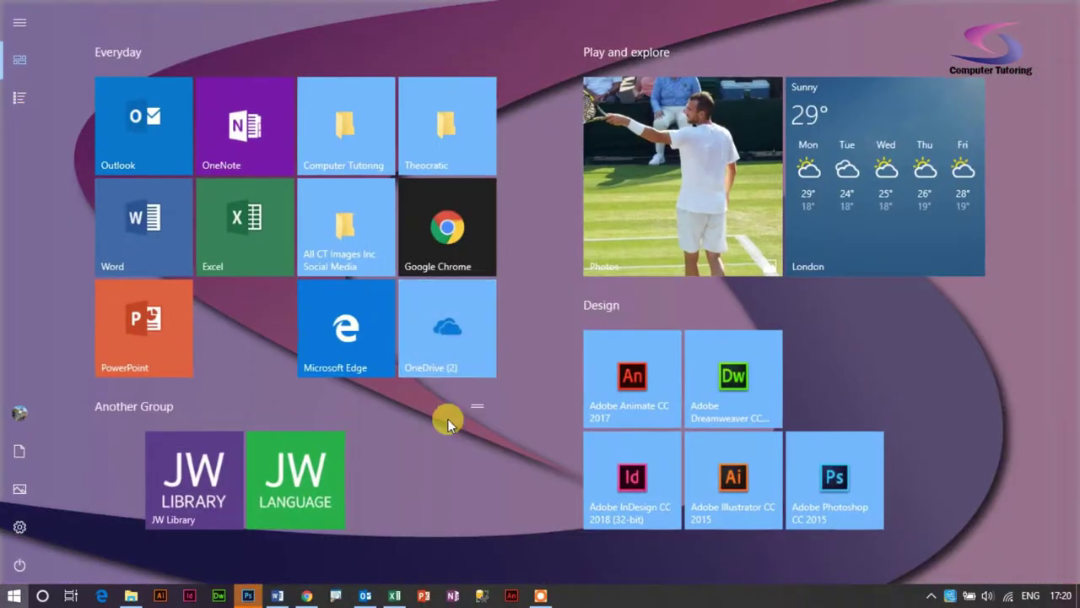
pyautogui.scroll(-2, 447, 419)
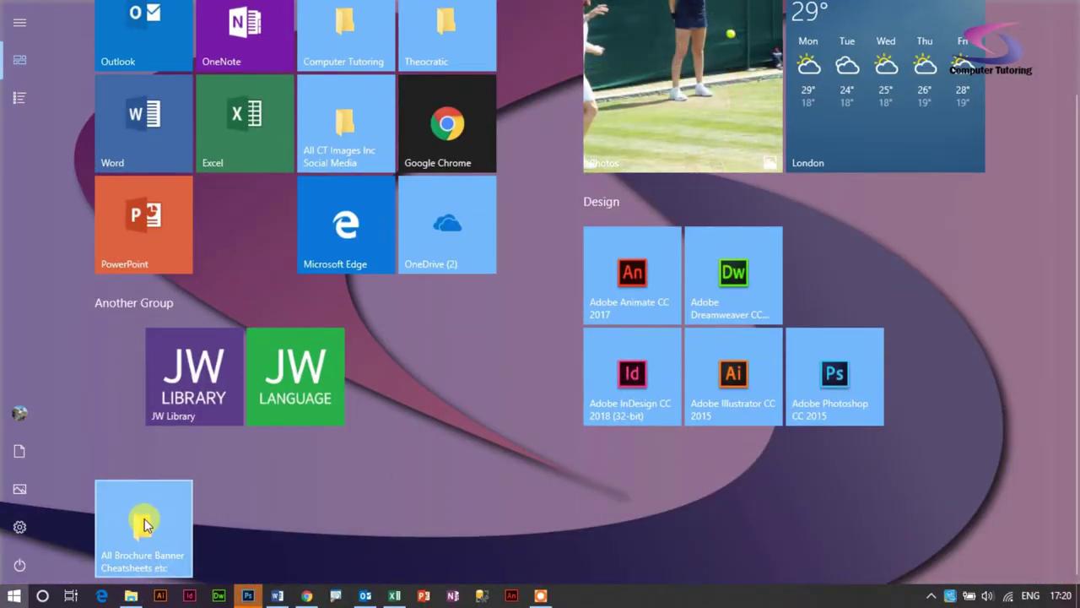
pyautogui.moveTo(144, 523); pyautogui.dragTo(209, 328)
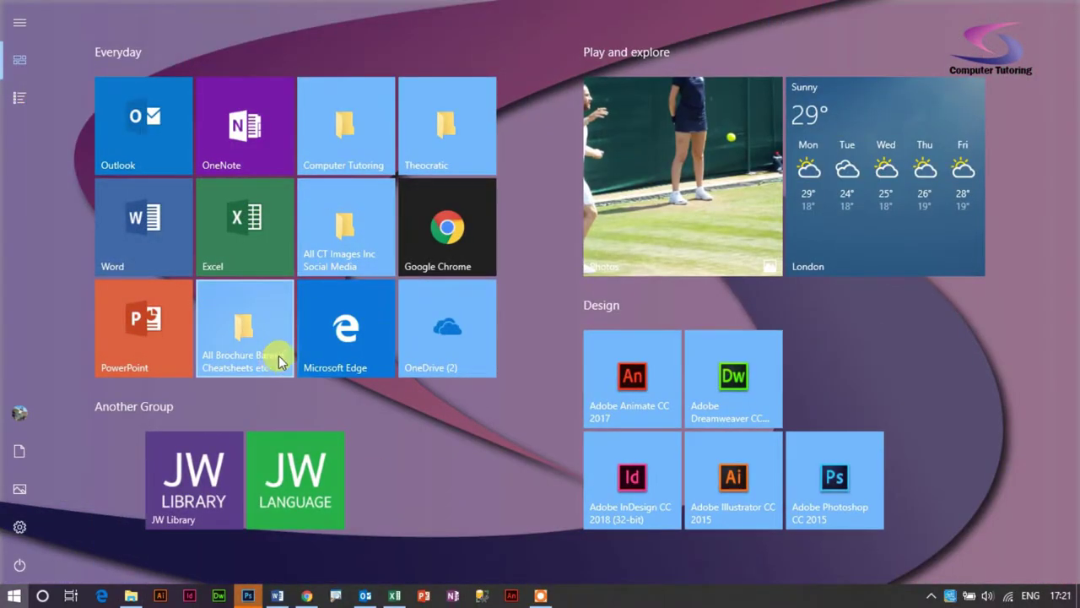
pyautogui.click(243, 327)
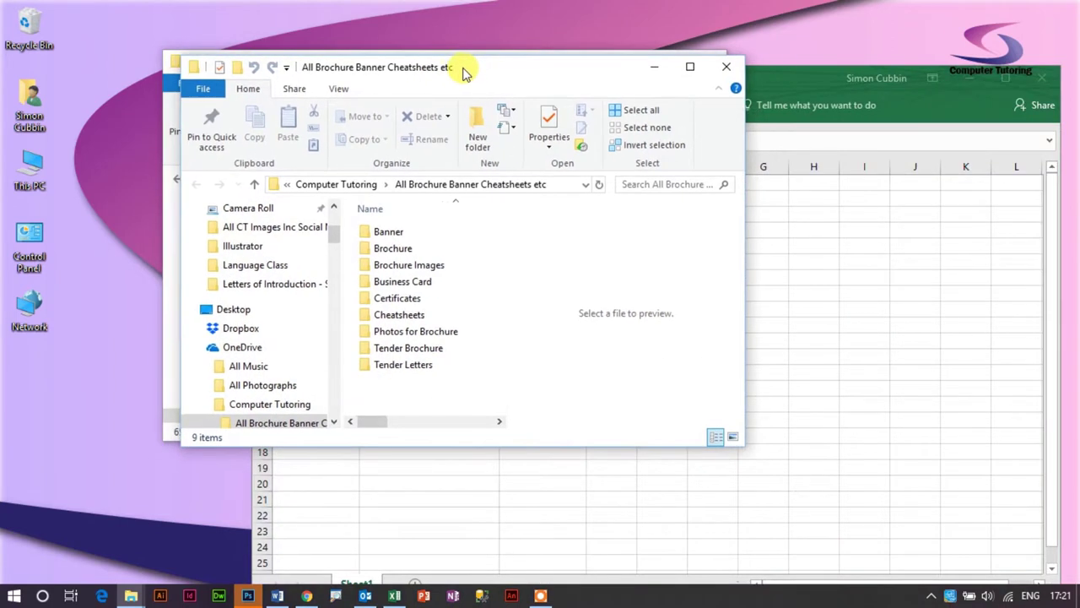
# - Shake the folder window to minimise and restore other windows, then launch Task Manager from the taskbar
pyautogui.moveTo(465, 67); pyautogui.dragTo(482, 85)
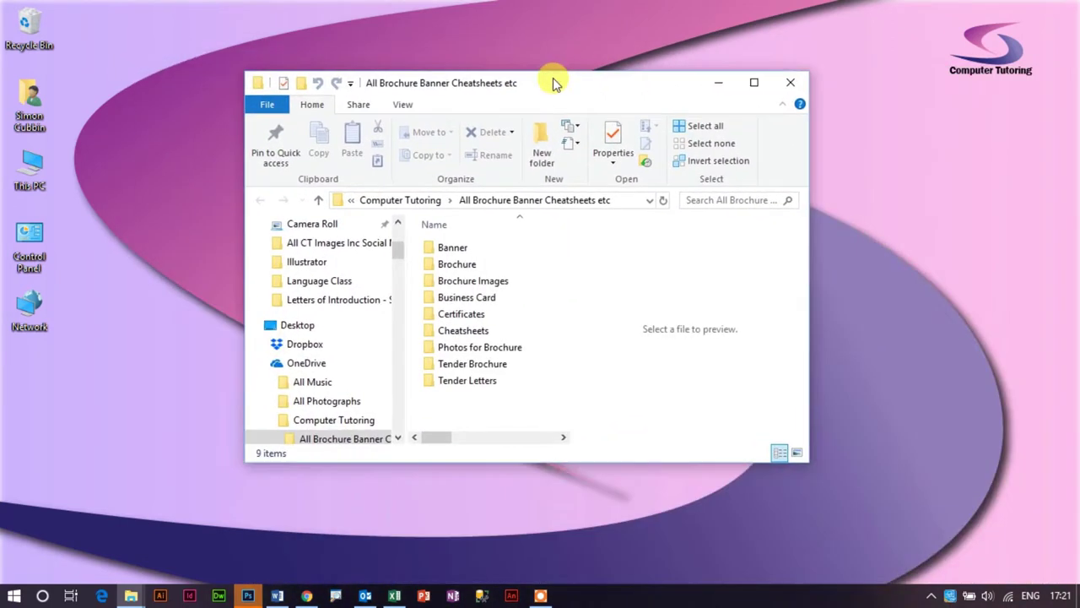
pyautogui.moveTo(552, 80); pyautogui.dragTo(504, 86)
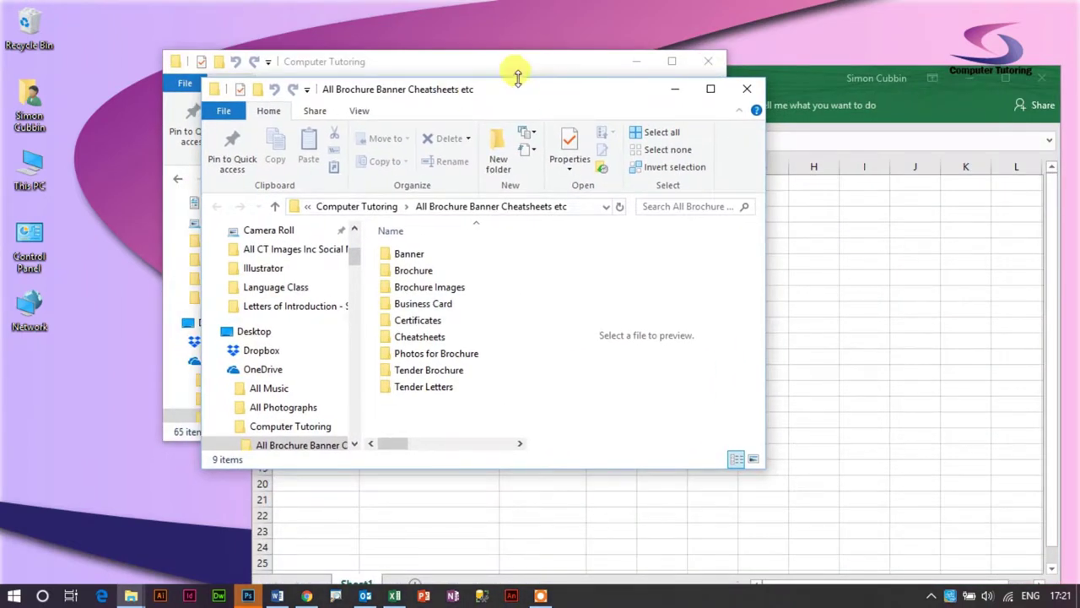
pyautogui.rightClick(696, 598)
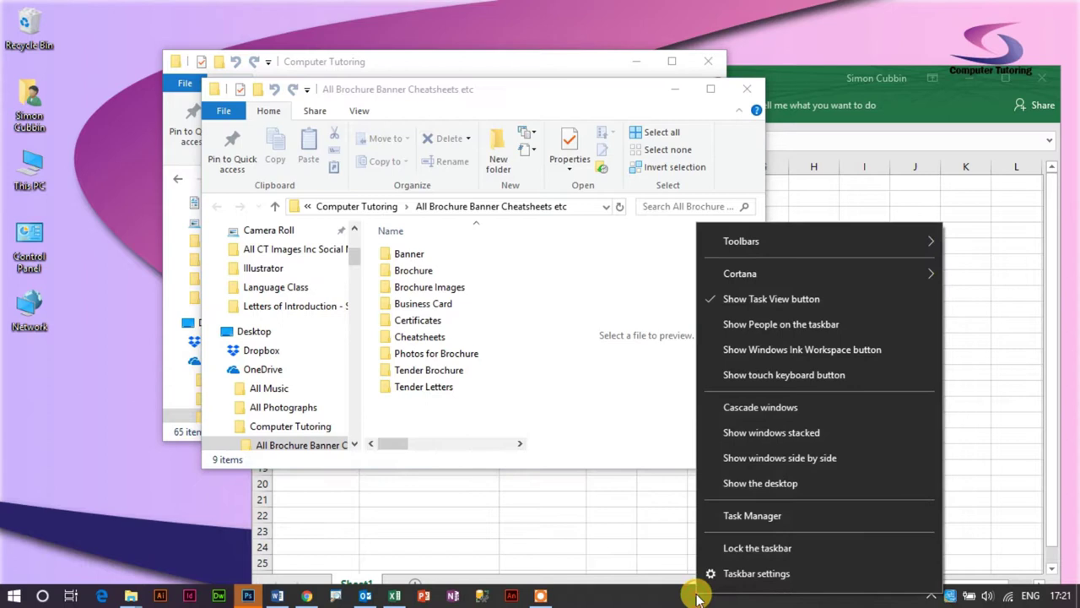
pyautogui.click(797, 516)
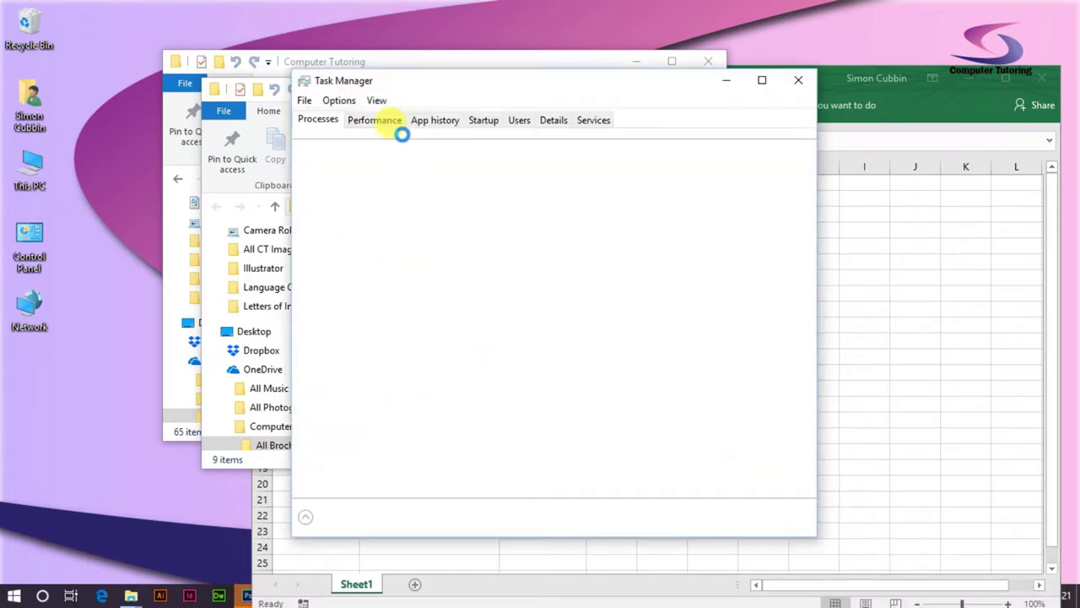
# - Select the Windows Explorer process in Task Manager and restart it
pyautogui.click(391, 378)
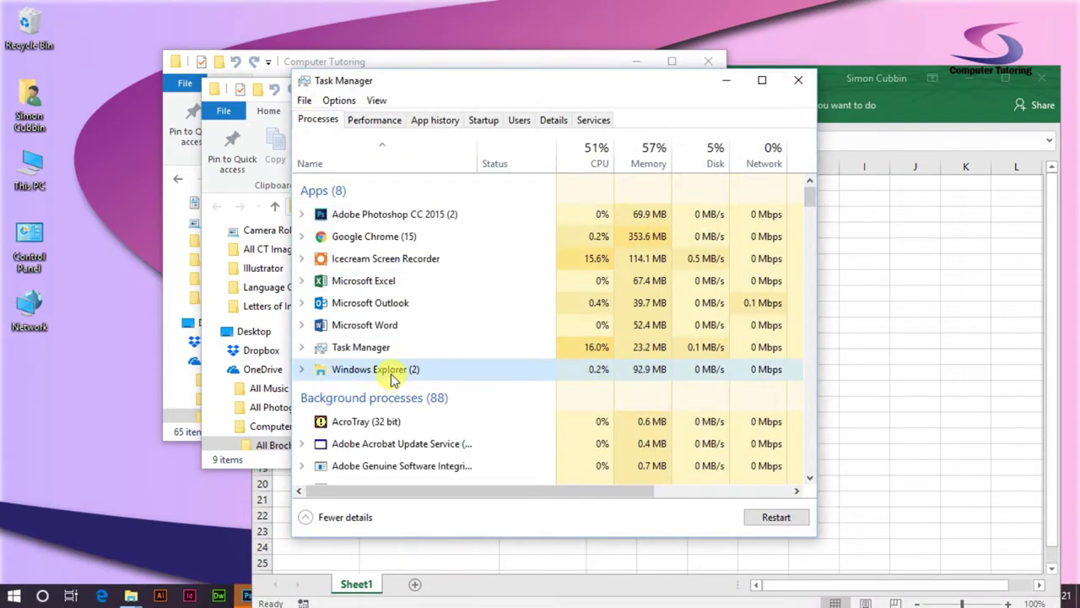
pyautogui.click(302, 370)
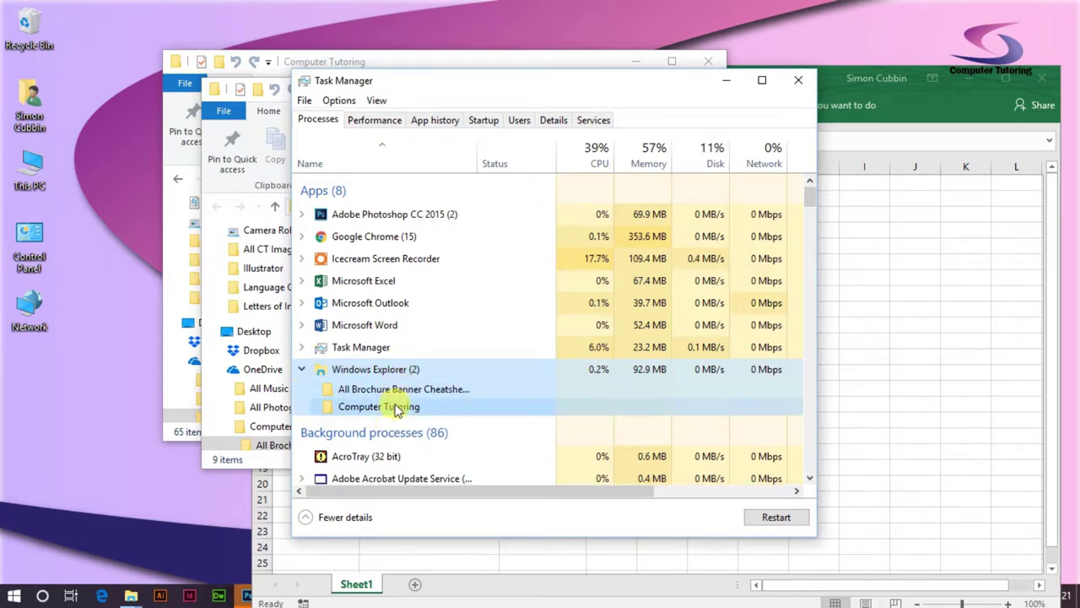
pyautogui.click(772, 517)
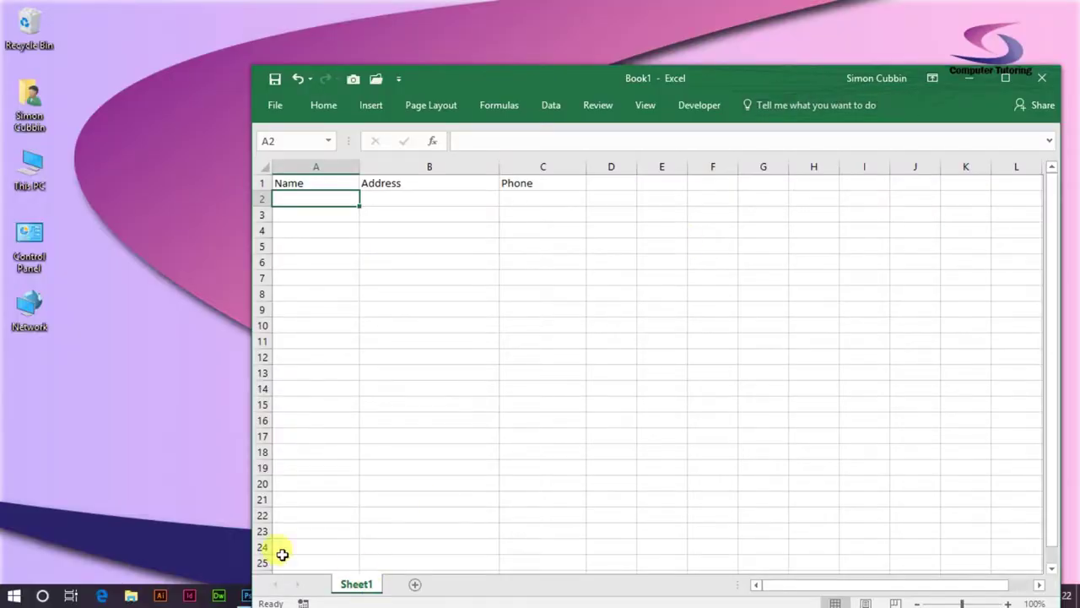
pyautogui.click(130, 598)
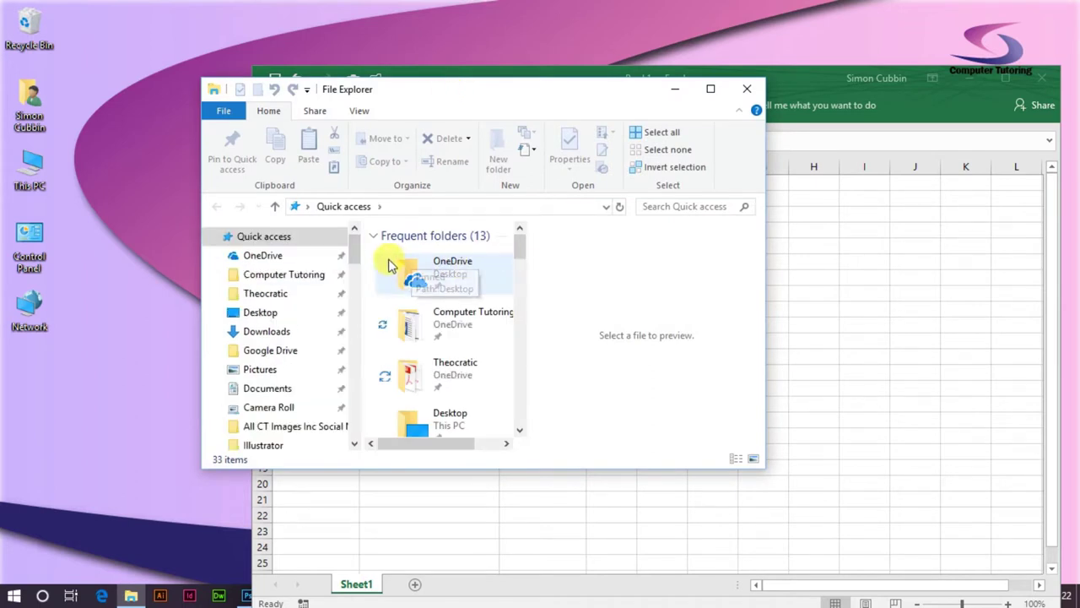
pyautogui.doubleClick(390, 265)
pyautogui.doubleClick(408, 291)
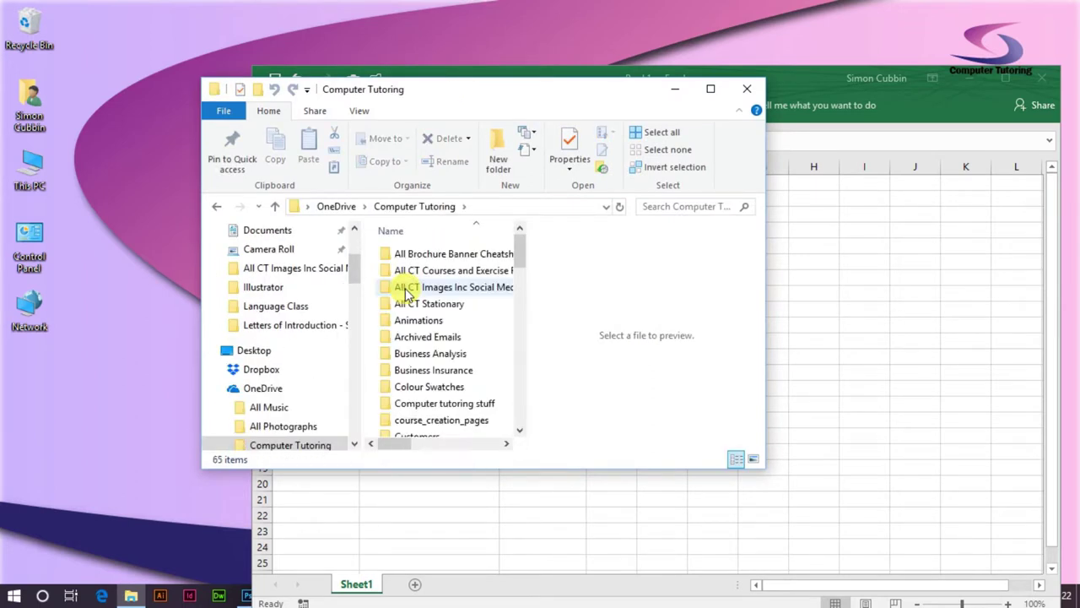
pyautogui.doubleClick(426, 287)
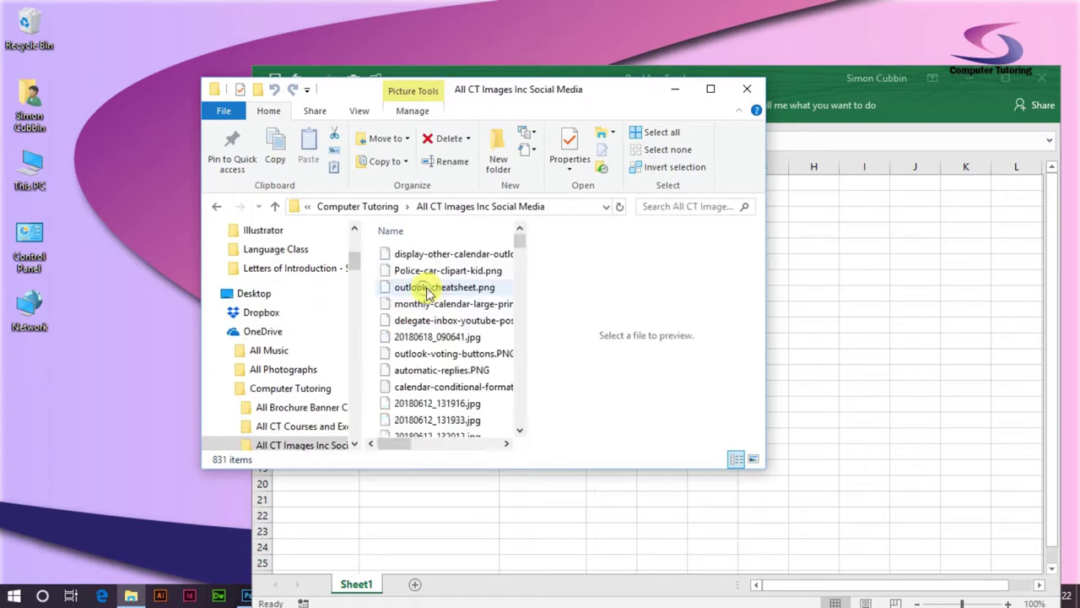
pyautogui.click(439, 253)
pyautogui.click(405, 289)
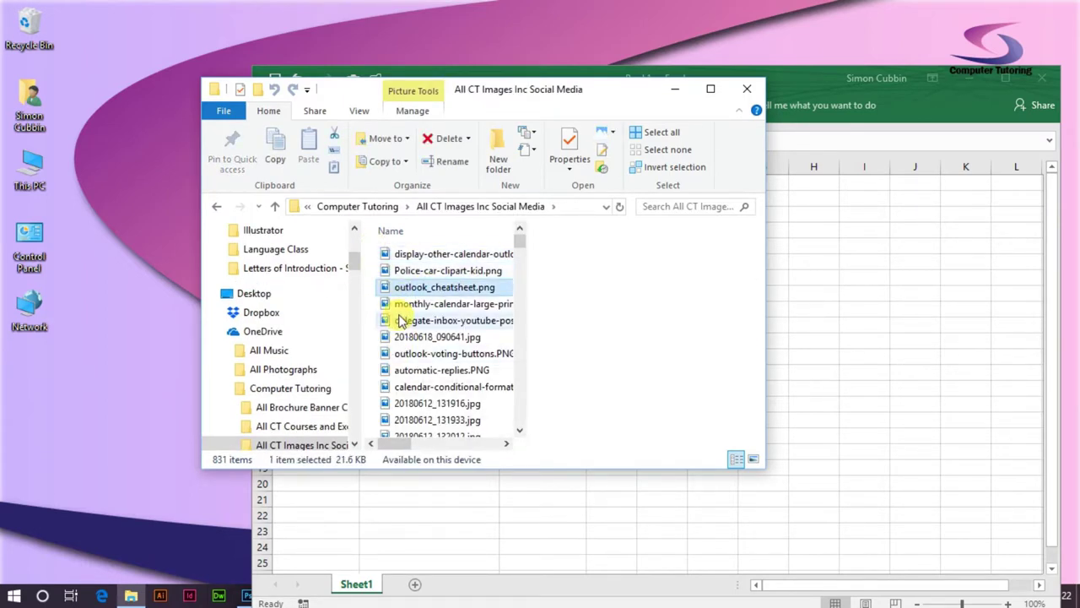
pyautogui.rightClick(390, 291)
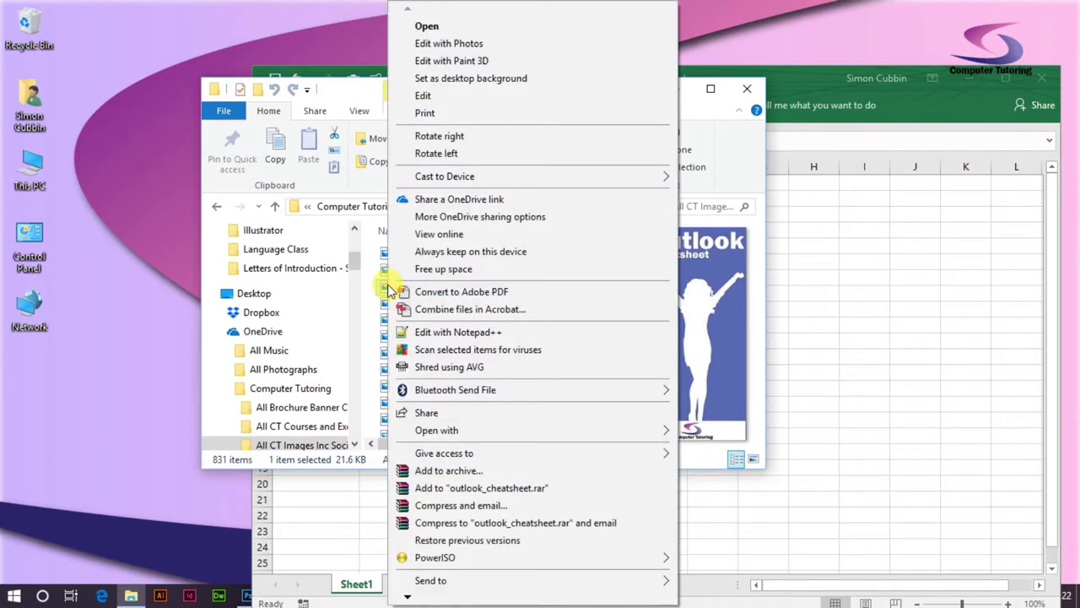
pyautogui.moveTo(463, 430)
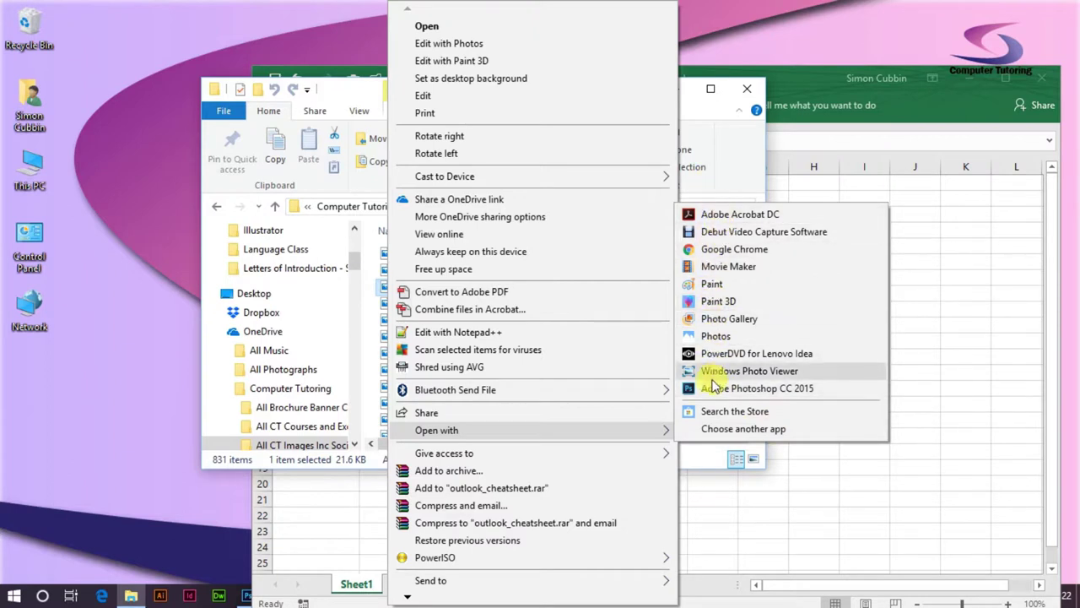
pyautogui.click(743, 430)
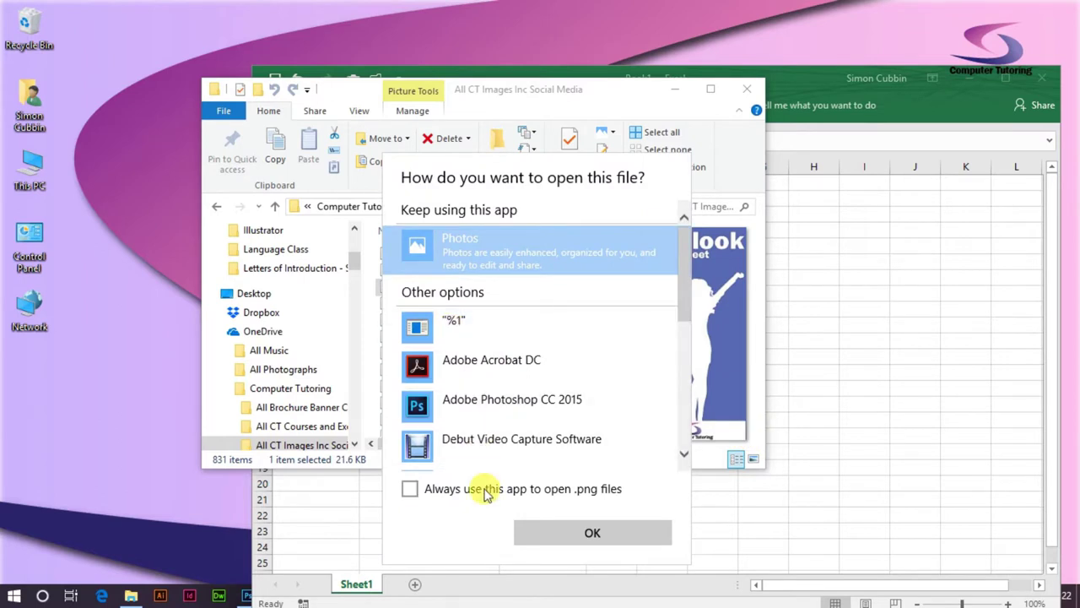
pyautogui.moveTo(682, 313); pyautogui.dragTo(682, 447)
pyautogui.click(454, 456)
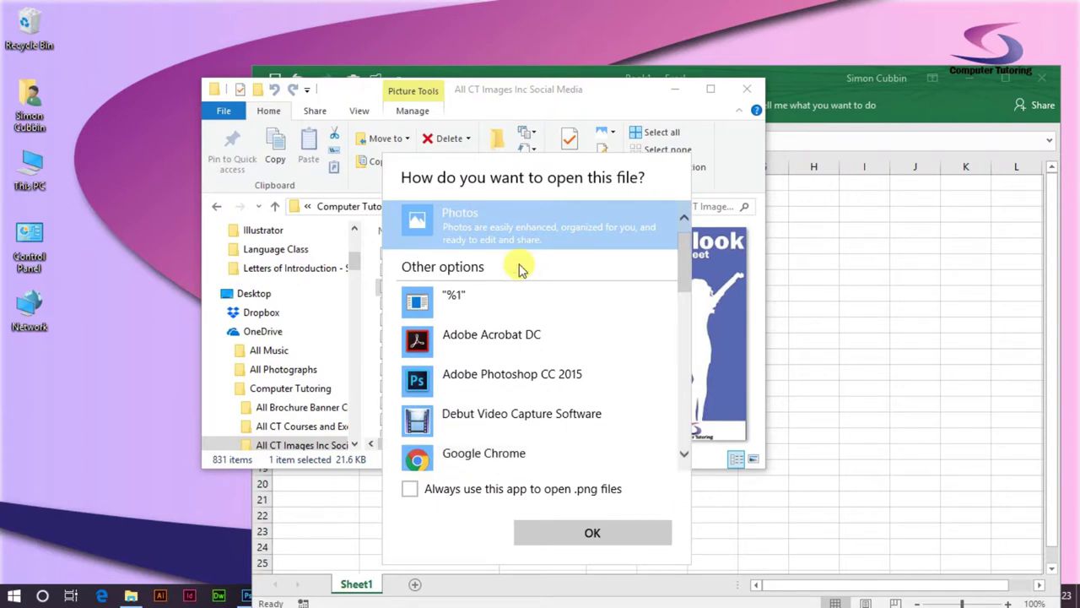
pyautogui.moveTo(681, 289); pyautogui.dragTo(690, 427)
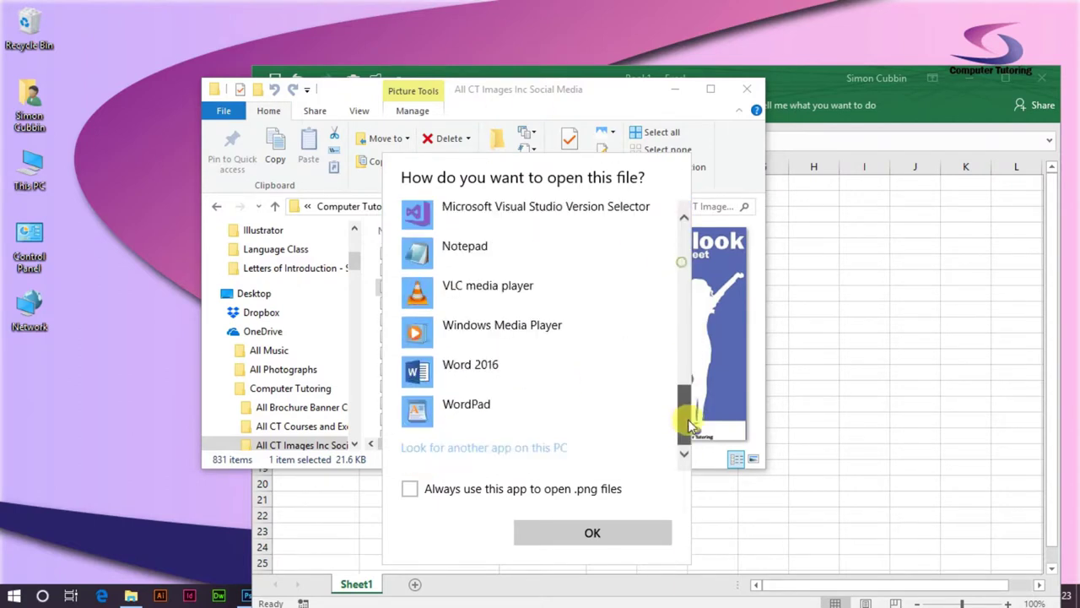
pyautogui.click(519, 459)
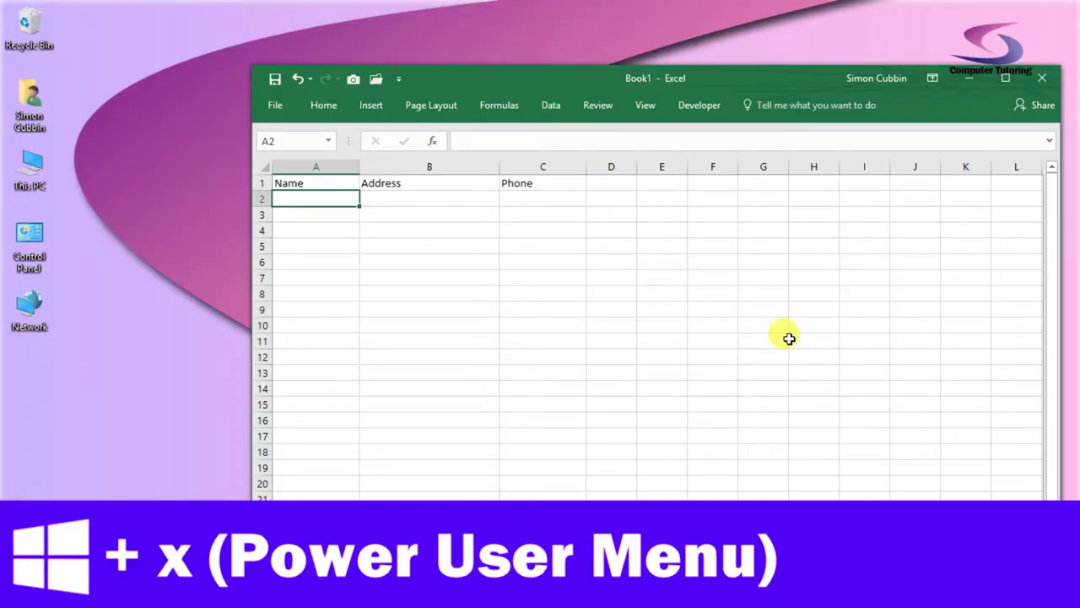
# - Open the Win+X Power User menu of quick links to system tools, including Device Manager
pyautogui.press('super+x')
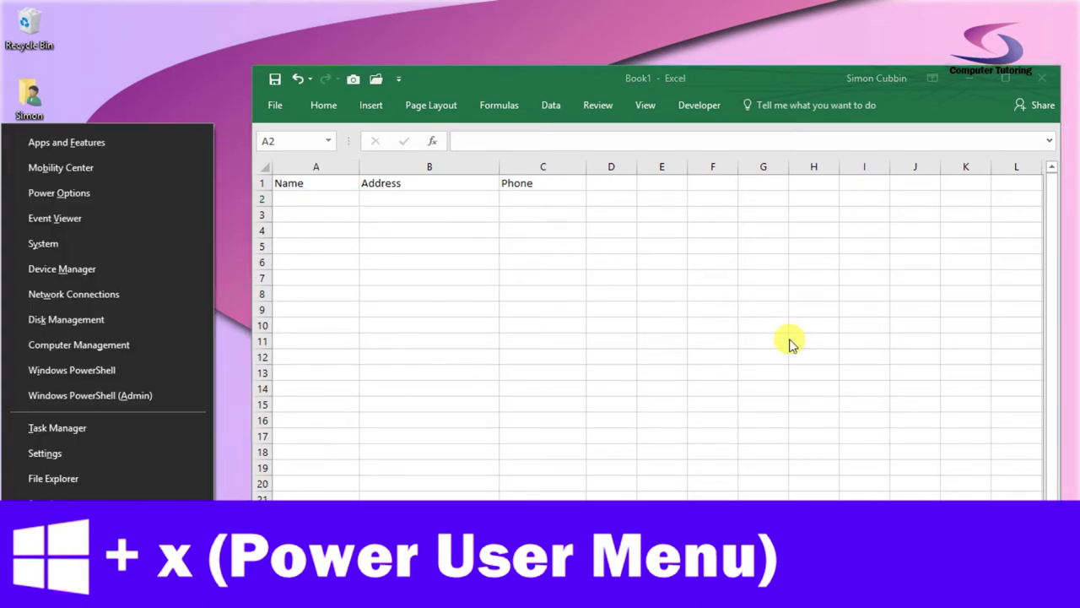